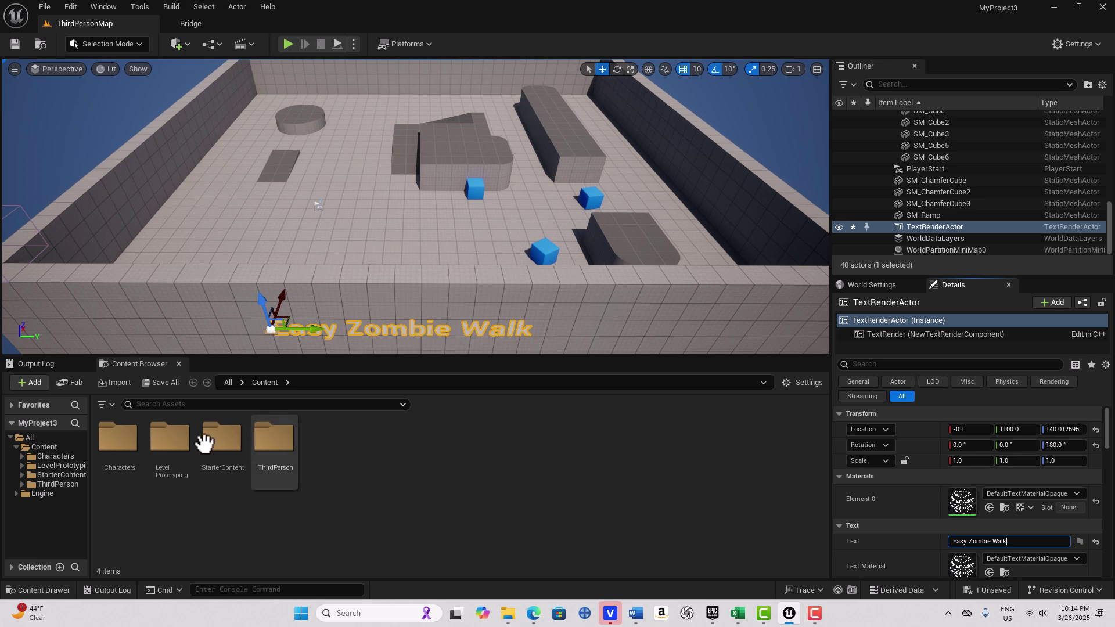
# - Open the ABP_Manny animation blueprint from Characters/Mannequins/Animations and dock its editor beside the level tab
pyautogui.click(659, 313)
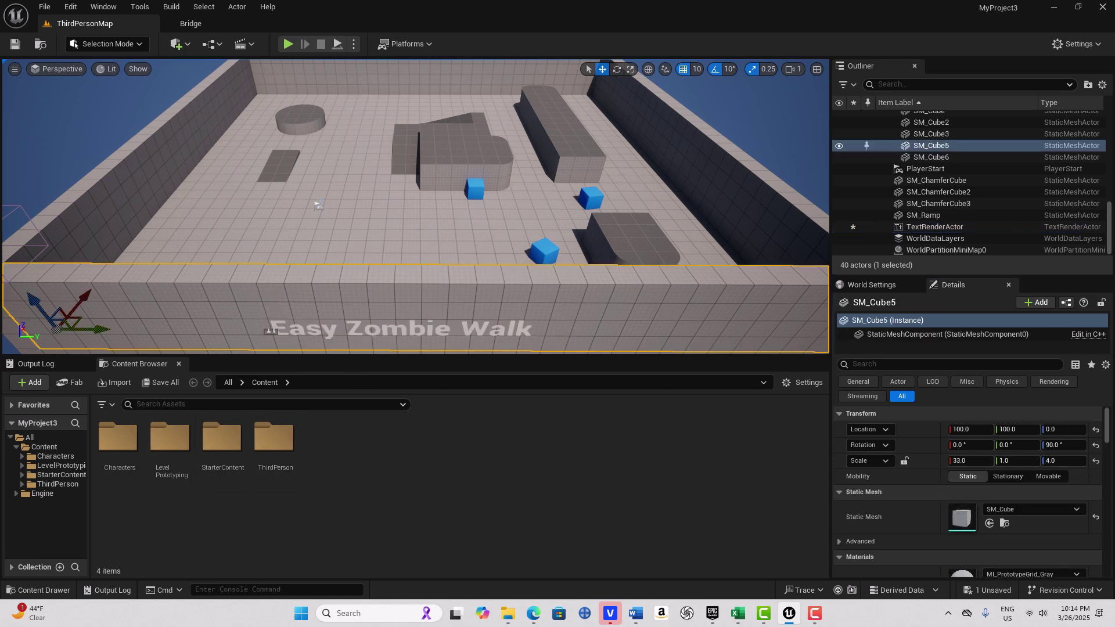
pyautogui.click(55, 456)
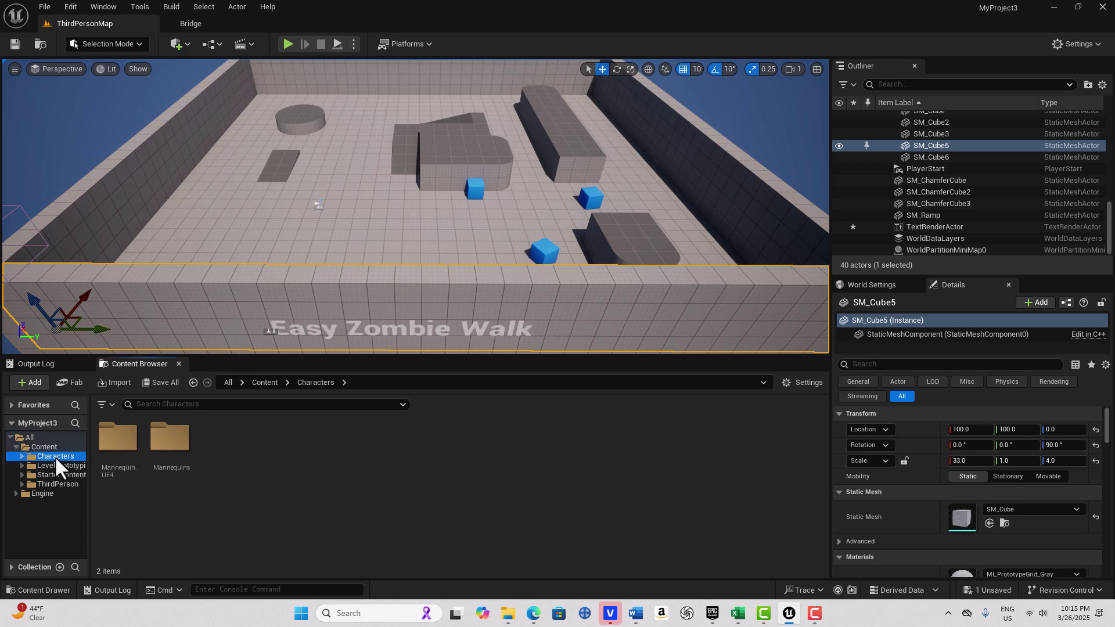
pyautogui.doubleClick(168, 447)
pyautogui.doubleClick(124, 443)
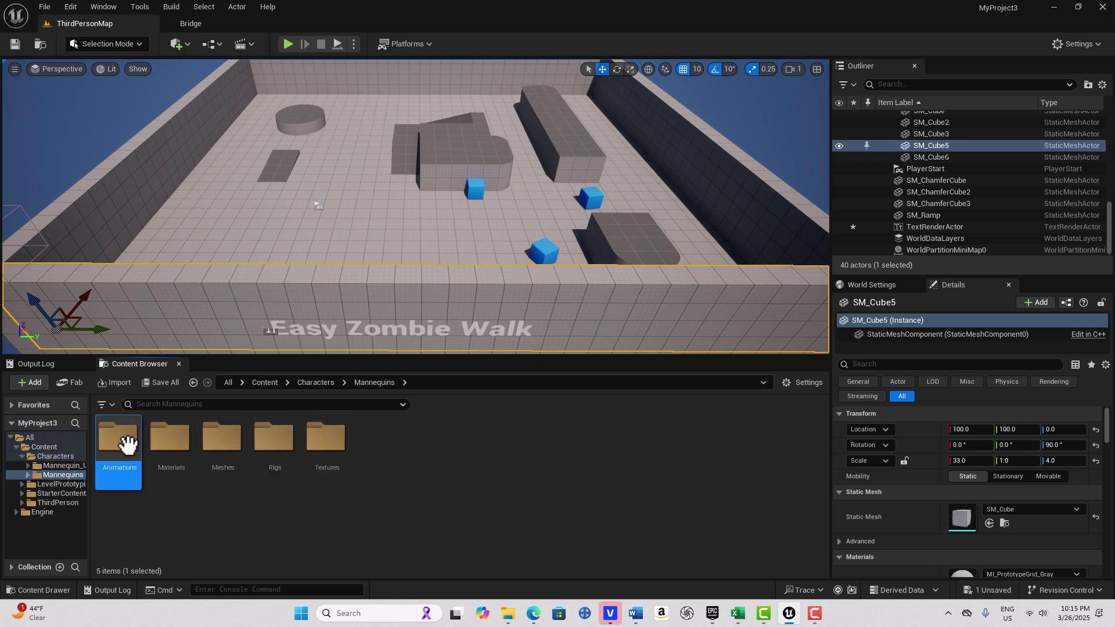
pyautogui.moveTo(227, 443)
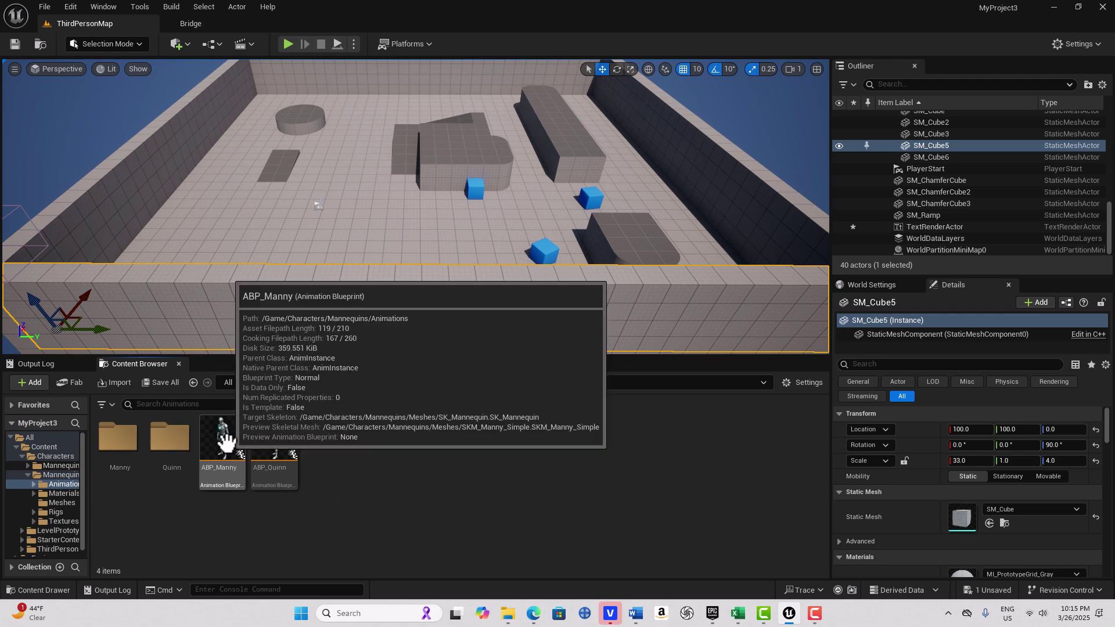
pyautogui.doubleClick(227, 442)
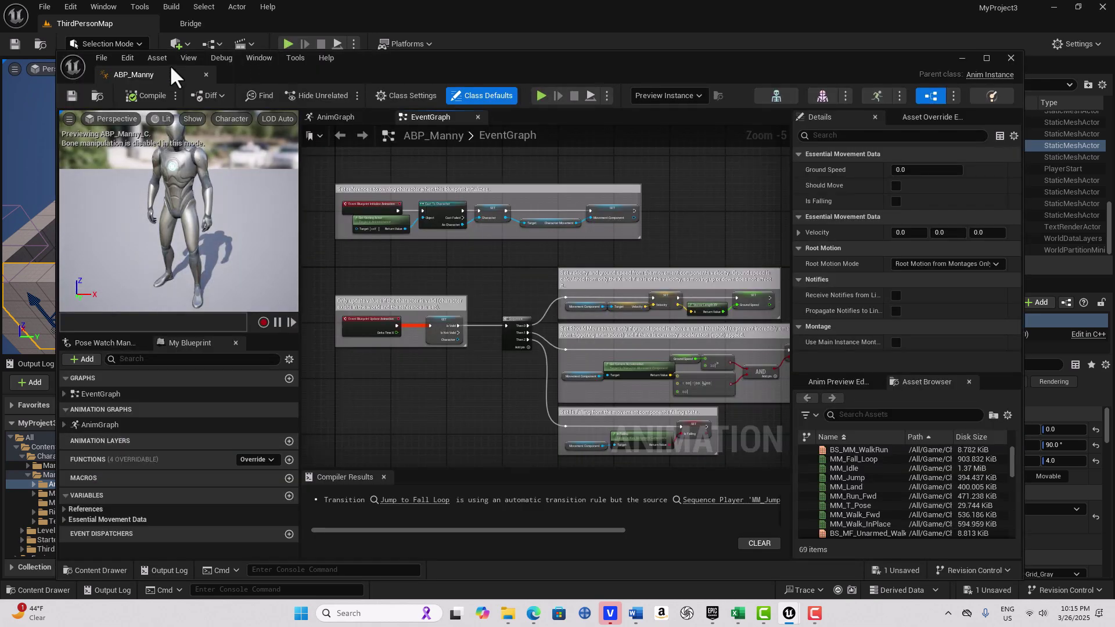
pyautogui.moveTo(167, 71); pyautogui.dragTo(315, 30)
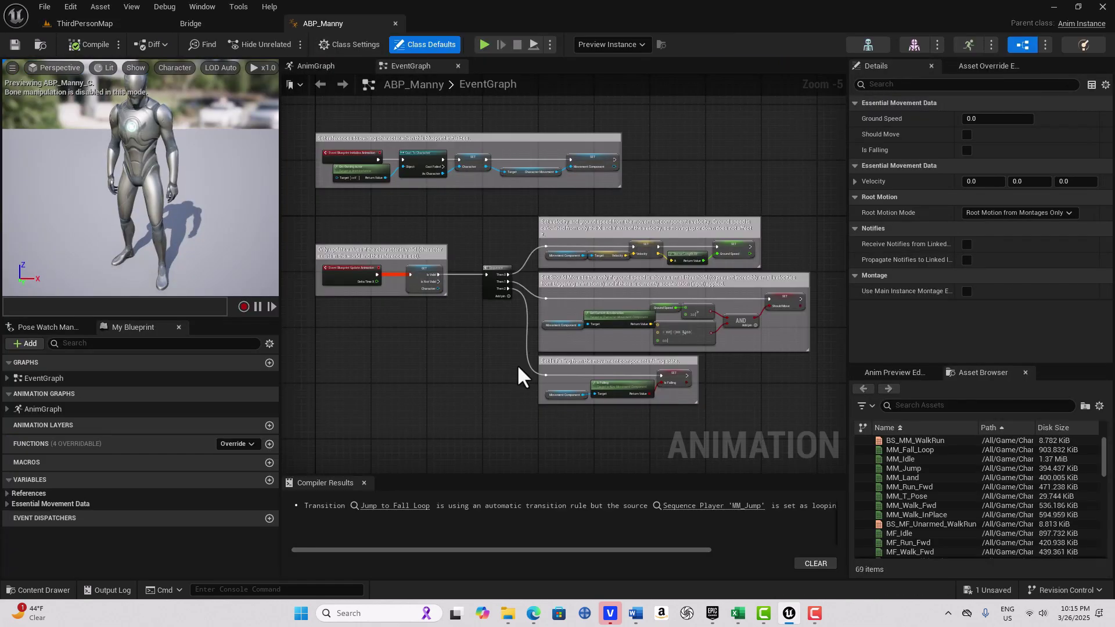
# - In the AnimGraph, disconnect the Control Rig from the Output Pose and move the Output Pose into empty space below the existing nodes
pyautogui.click(320, 67)
pyautogui.moveTo(547, 214); pyautogui.dragTo(475, 162, button='right')
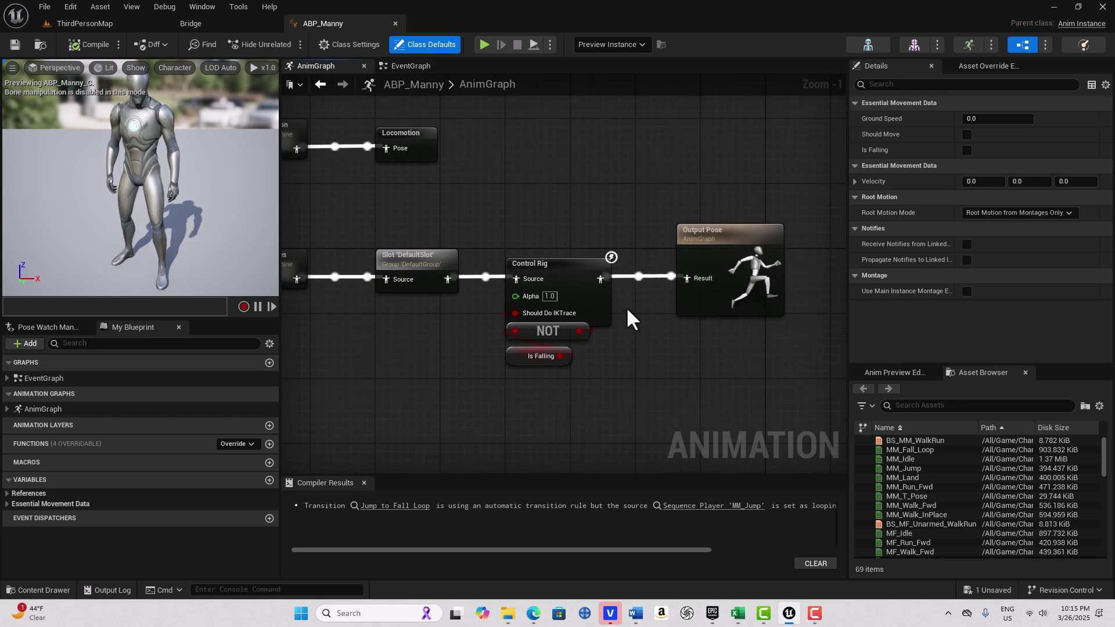
pyautogui.keyDown('alt'); pyautogui.click(687, 280); pyautogui.keyUp('alt')
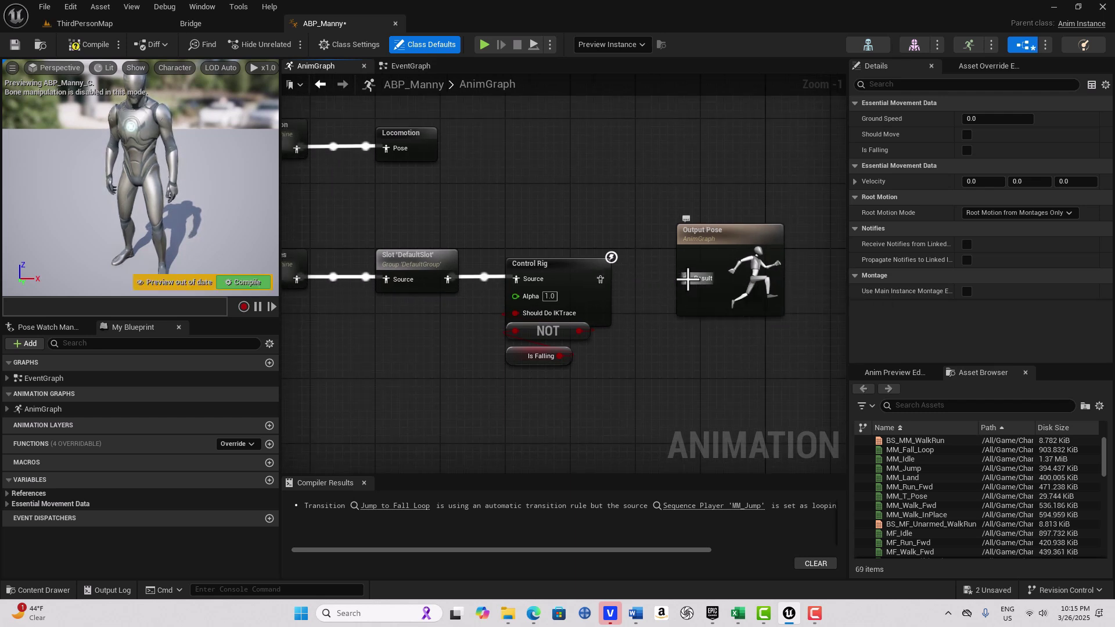
pyautogui.moveTo(714, 235); pyautogui.dragTo(713, 341)
pyautogui.moveTo(713, 309); pyautogui.dragTo(753, 99, button='right')
pyautogui.moveTo(757, 166); pyautogui.dragTo(743, 299)
pyautogui.scroll(-1, 743, 300)
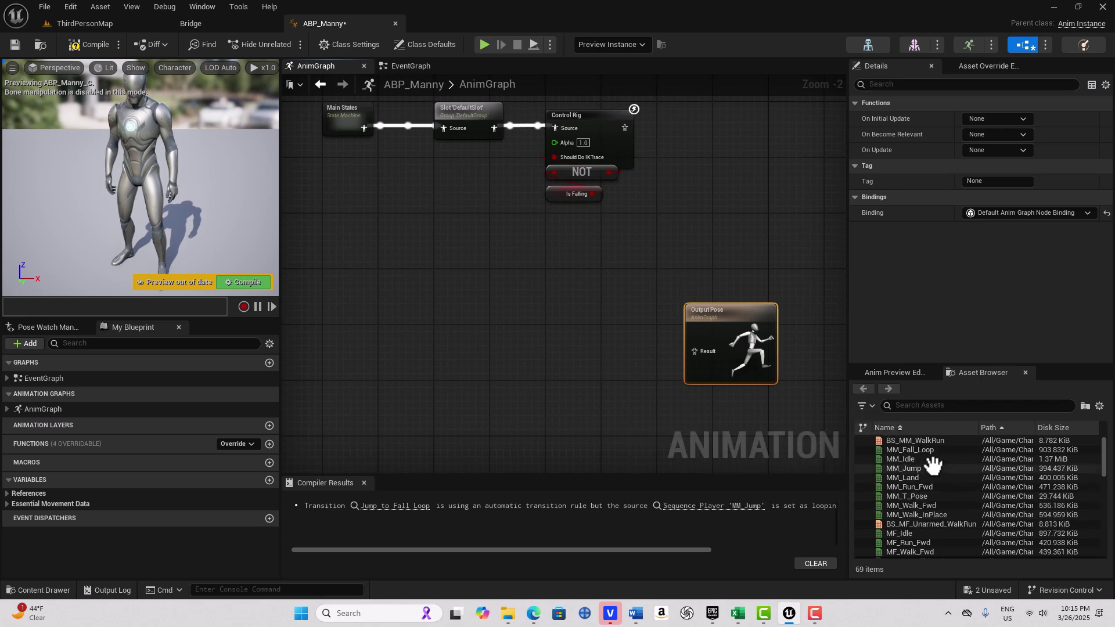
# - Add sequence players for MM_Fall_Loop, MM_Walk_InPlace and MF_Run_Fwd, stacked with the walk on top, fall in the middle and run below
pyautogui.moveTo(919, 450)
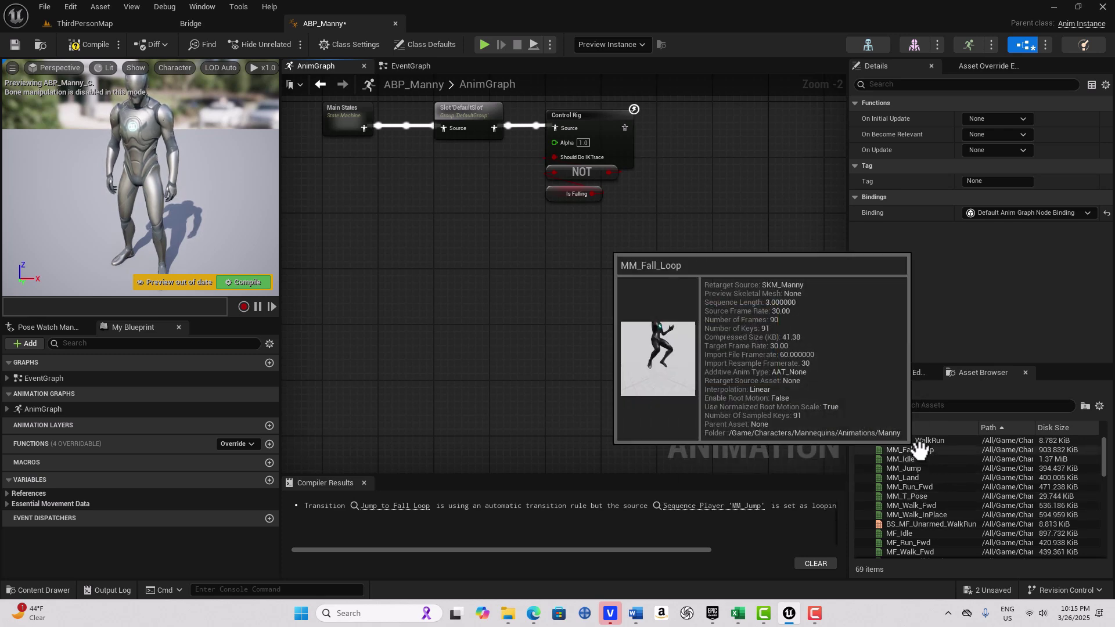
pyautogui.moveTo(919, 450); pyautogui.dragTo(437, 347)
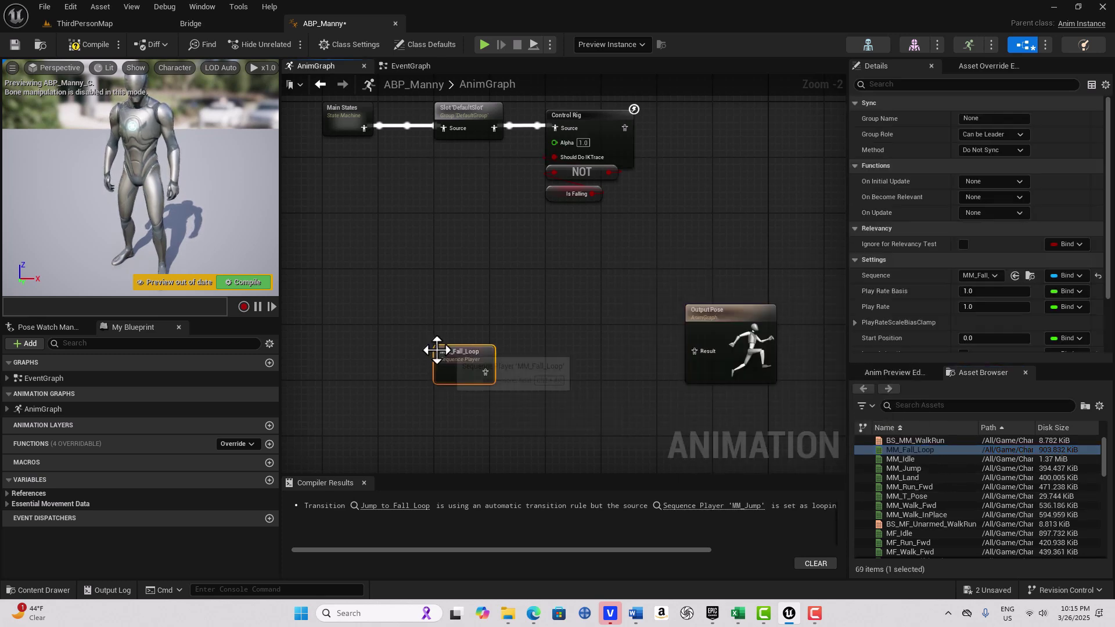
pyautogui.moveTo(957, 503)
pyautogui.scroll(-1, 956, 501)
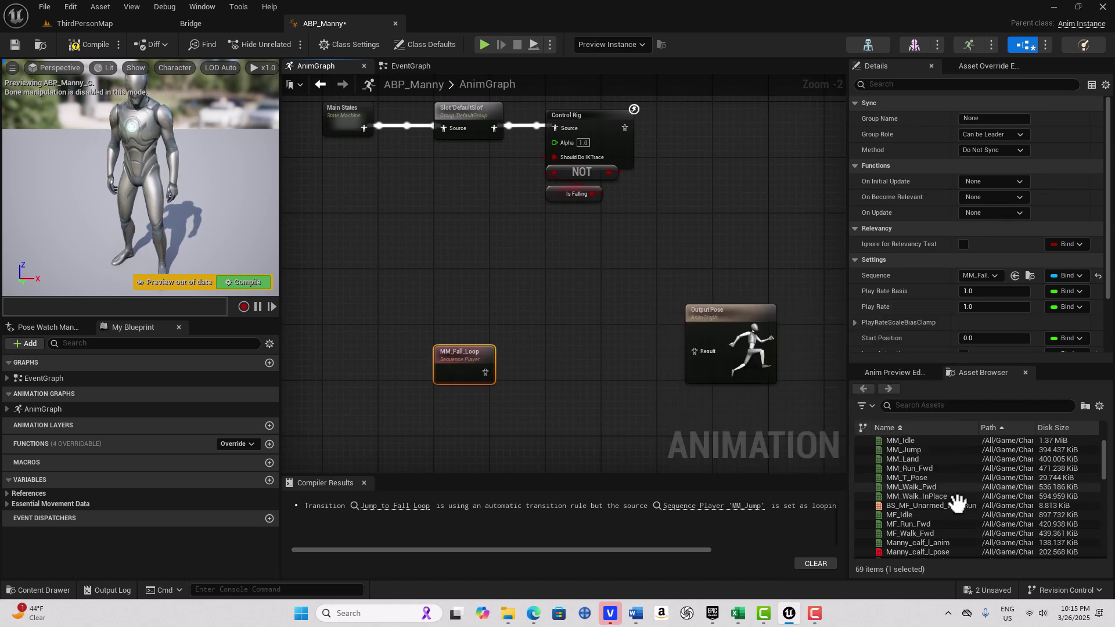
pyautogui.moveTo(922, 496)
pyautogui.moveTo(921, 496); pyautogui.dragTo(419, 255)
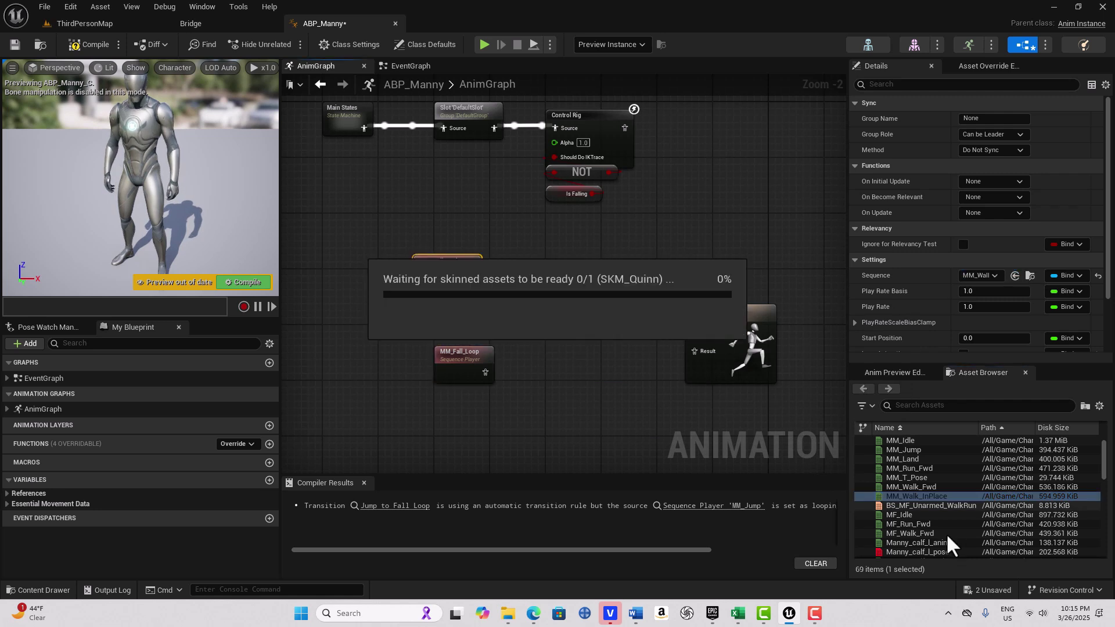
pyautogui.moveTo(918, 524); pyautogui.dragTo(428, 410)
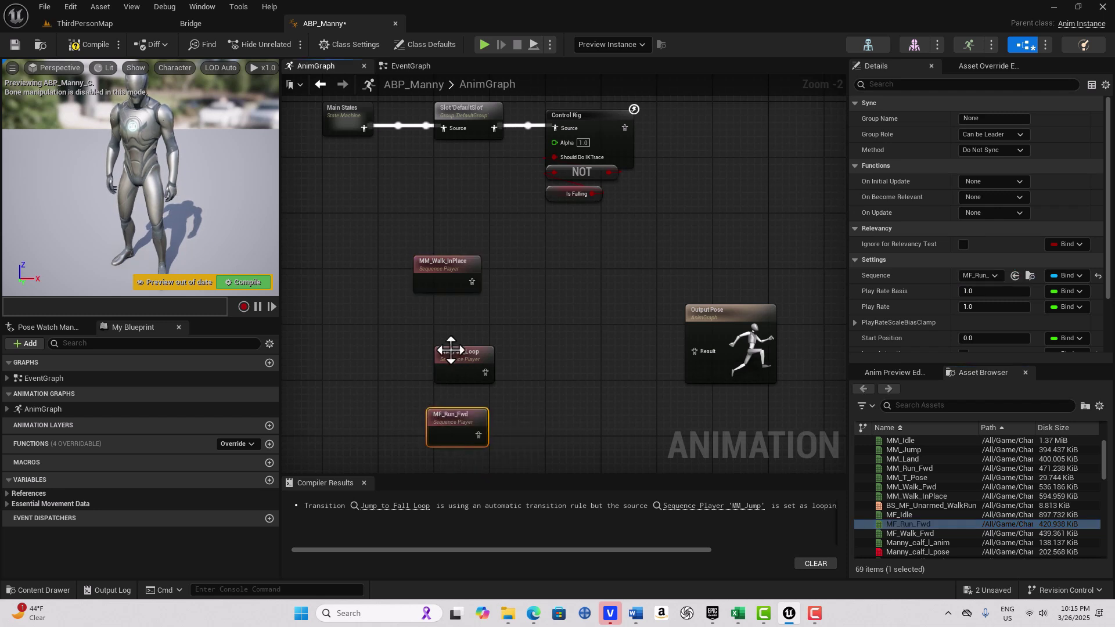
pyautogui.moveTo(451, 350); pyautogui.dragTo(437, 343)
pyautogui.moveTo(448, 271); pyautogui.dragTo(460, 286)
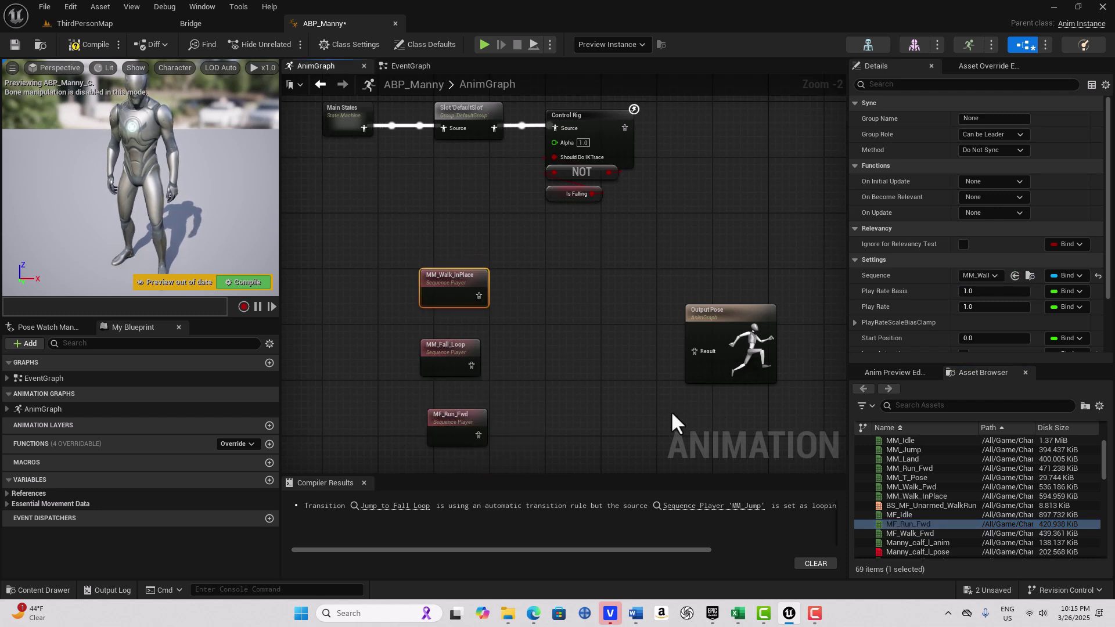
# - Enable Loop Animation for the MM_Walk_InPlace, MM_Fall_Loop and MF_Run_Fwd sequence players together
pyautogui.moveTo(390, 250); pyautogui.dragTo(544, 454)
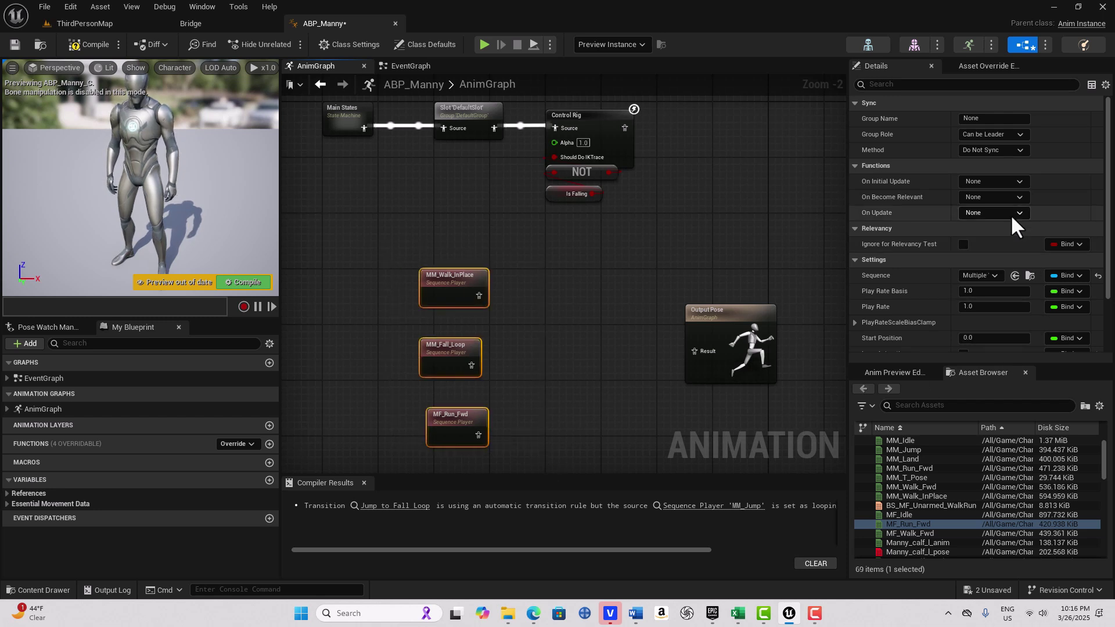
pyautogui.scroll(-3, 1010, 215)
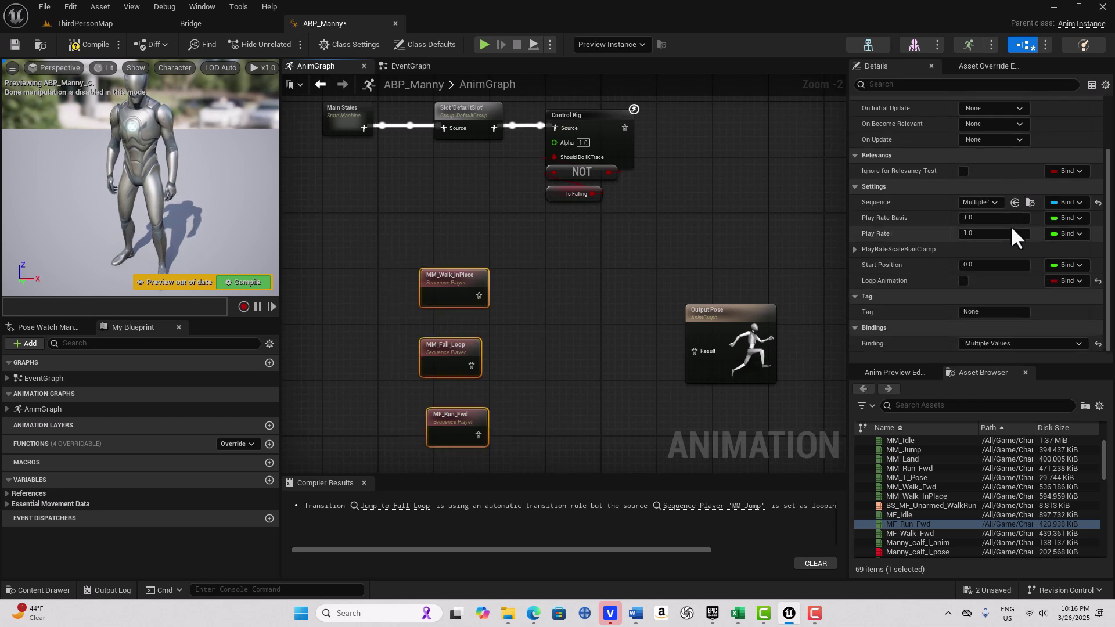
pyautogui.click(963, 281)
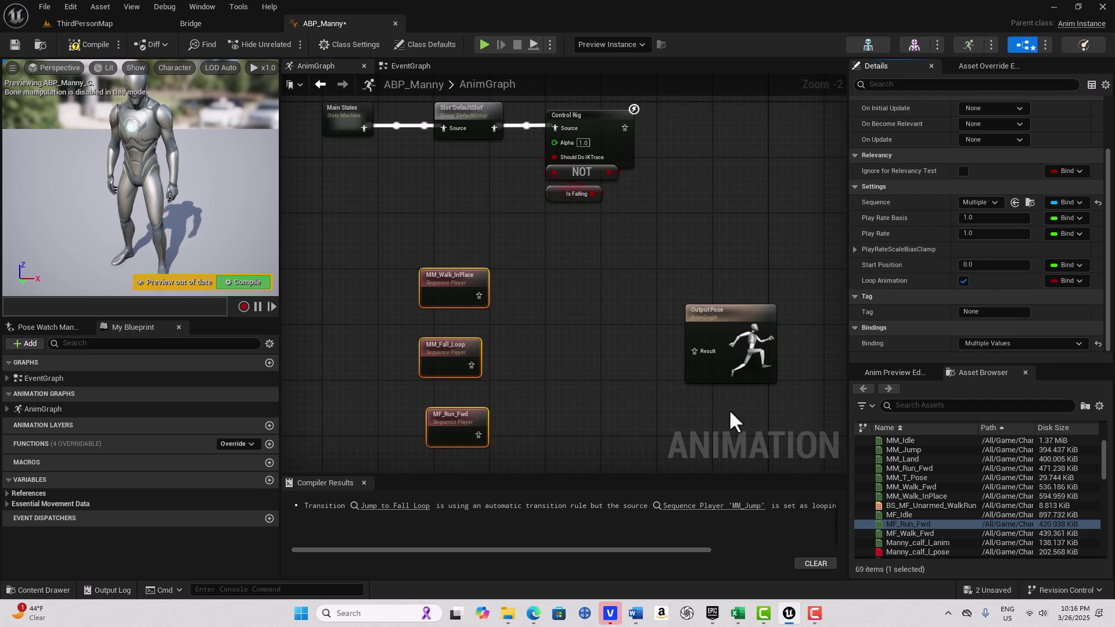
pyautogui.click(587, 356)
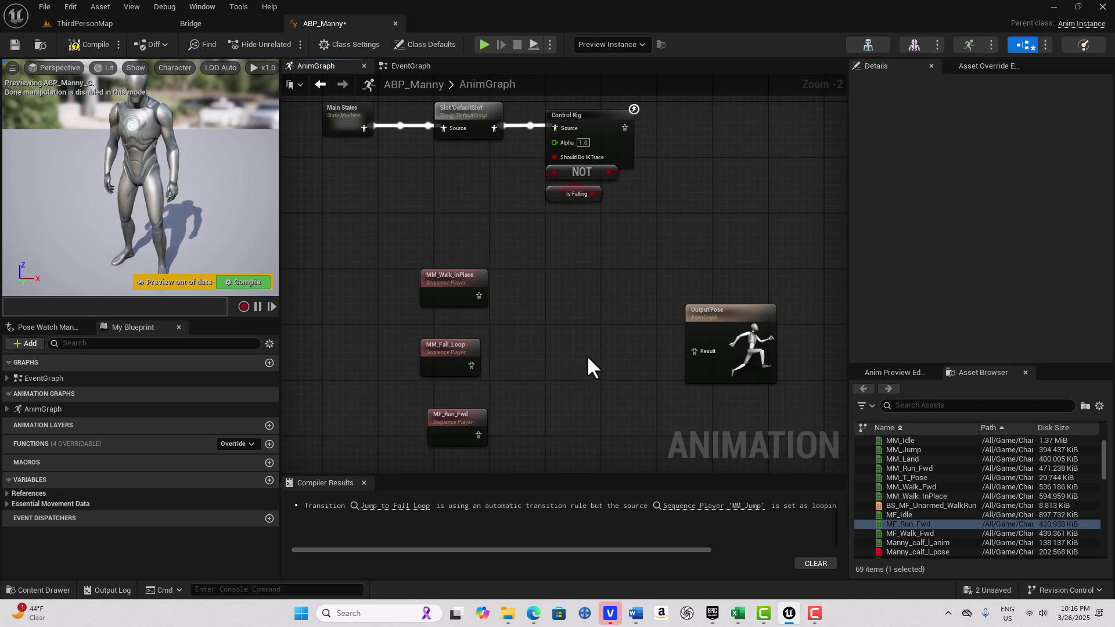
pyautogui.click(452, 279)
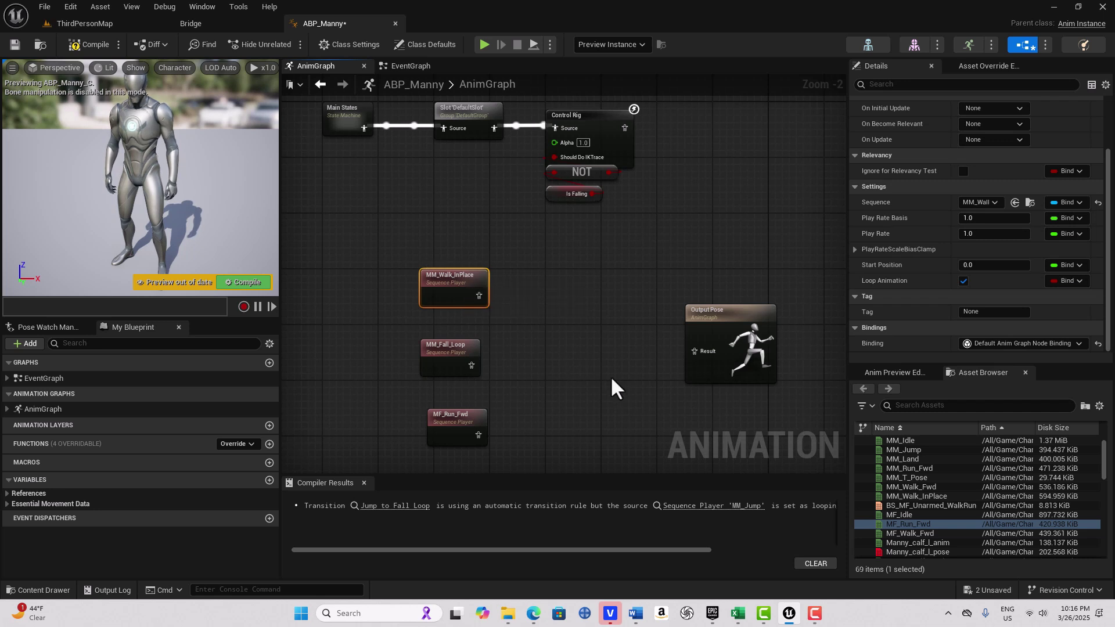
# - Add a Layered blend per bone node between the sequence players and the Output Pose, and give it a second blend pose input
pyautogui.moveTo(697, 318); pyautogui.dragTo(730, 316)
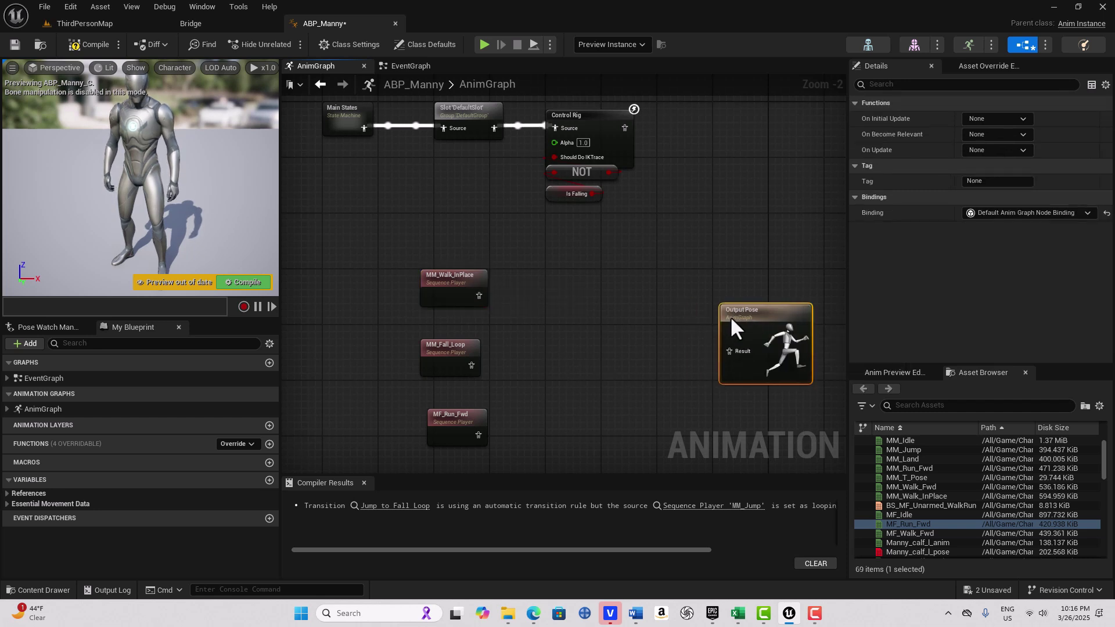
pyautogui.rightClick(545, 302)
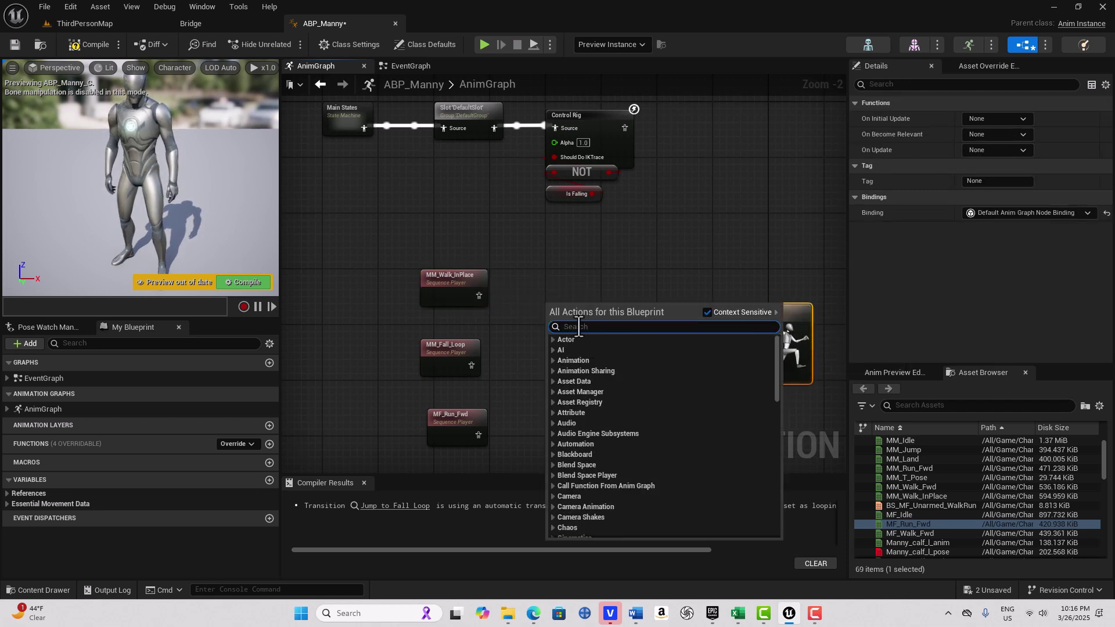
pyautogui.write('blen')
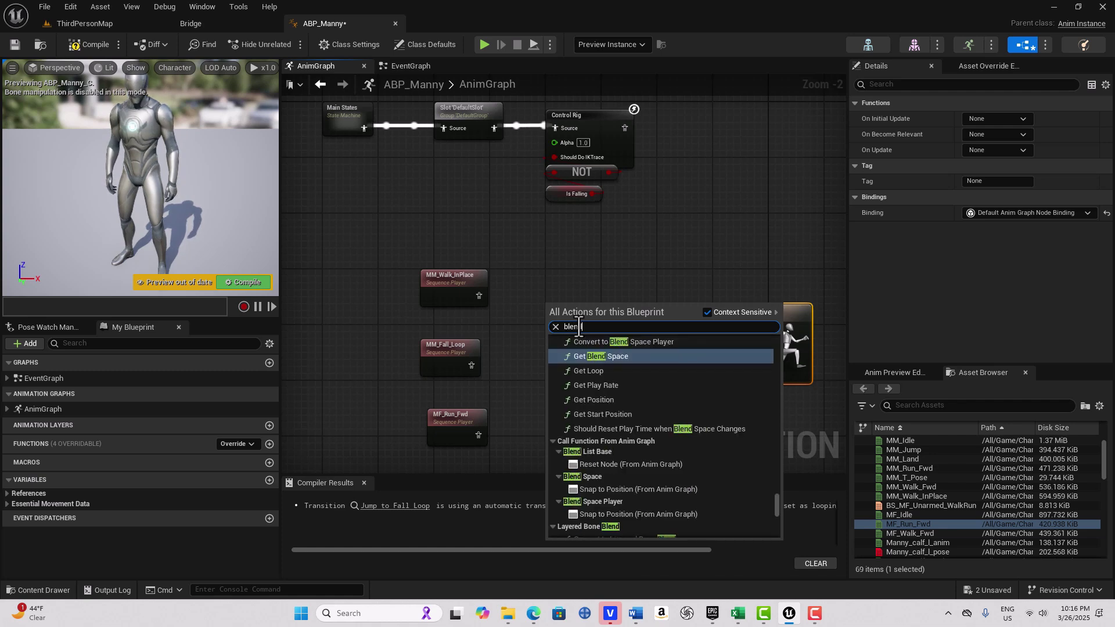
pyautogui.write('d layer per')
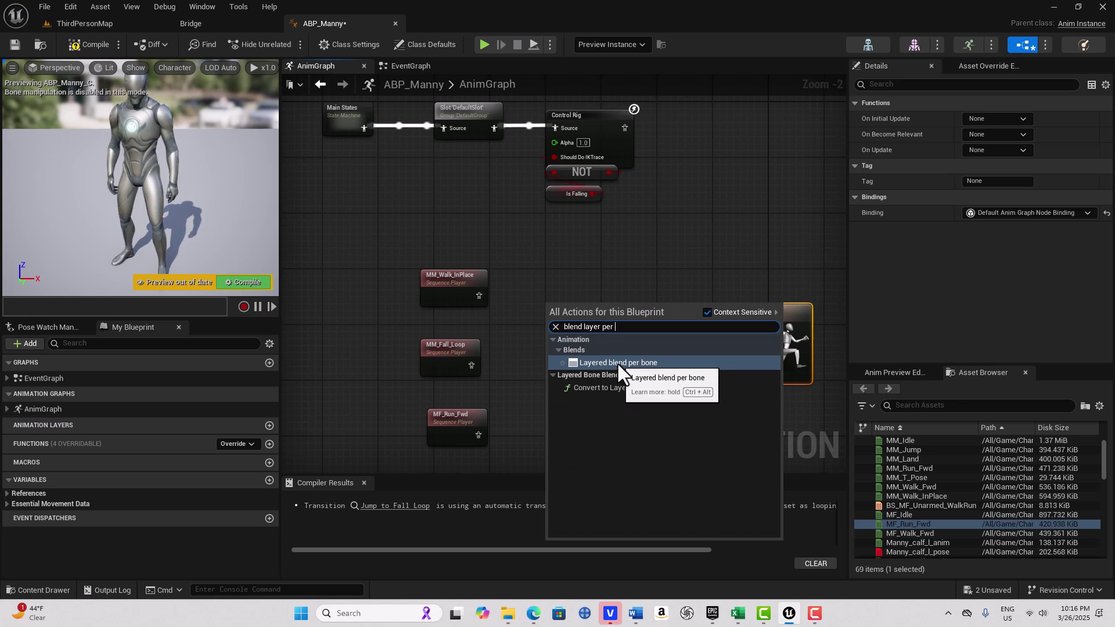
pyautogui.click(618, 361)
pyautogui.moveTo(629, 326); pyautogui.dragTo(624, 358)
pyautogui.scroll(2, 638, 415)
pyautogui.moveTo(642, 412); pyautogui.dragTo(629, 375, button='right')
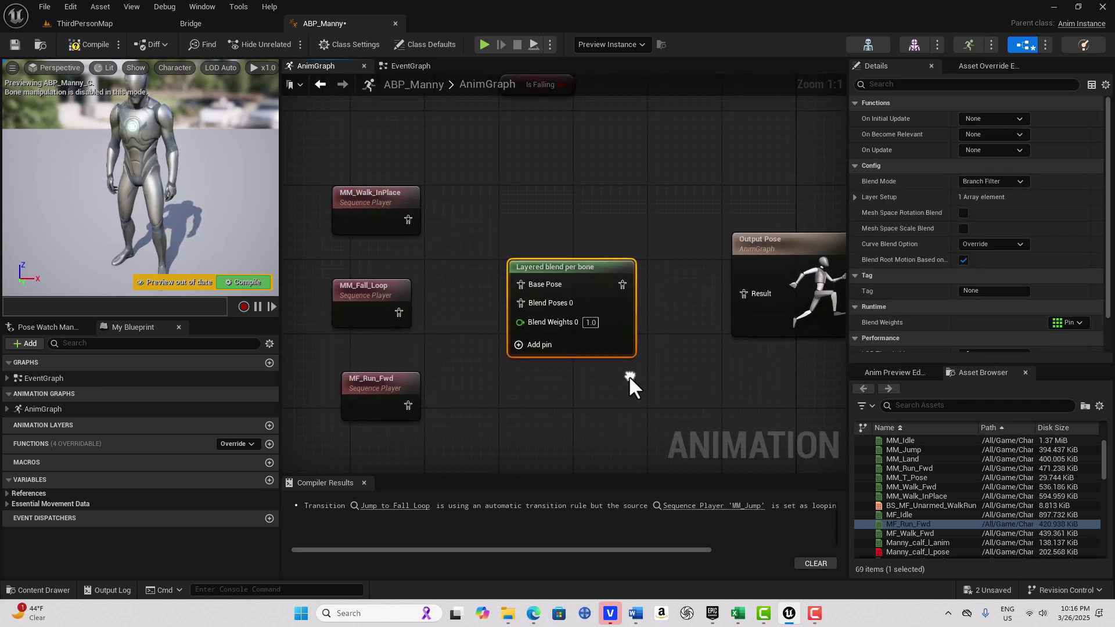
pyautogui.click(517, 347)
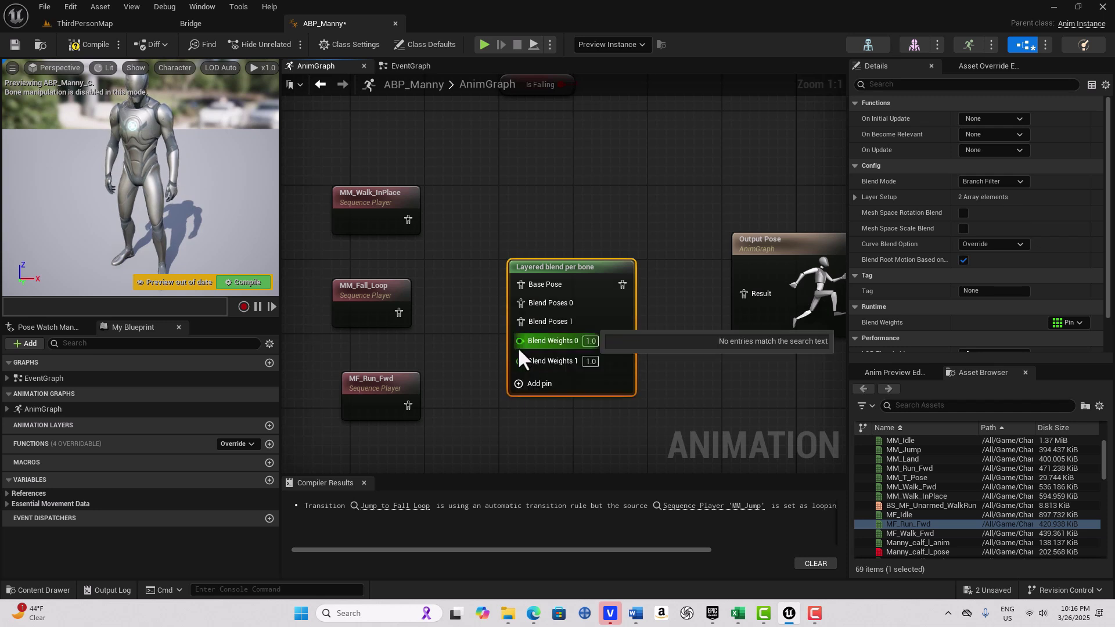
pyautogui.click(664, 385)
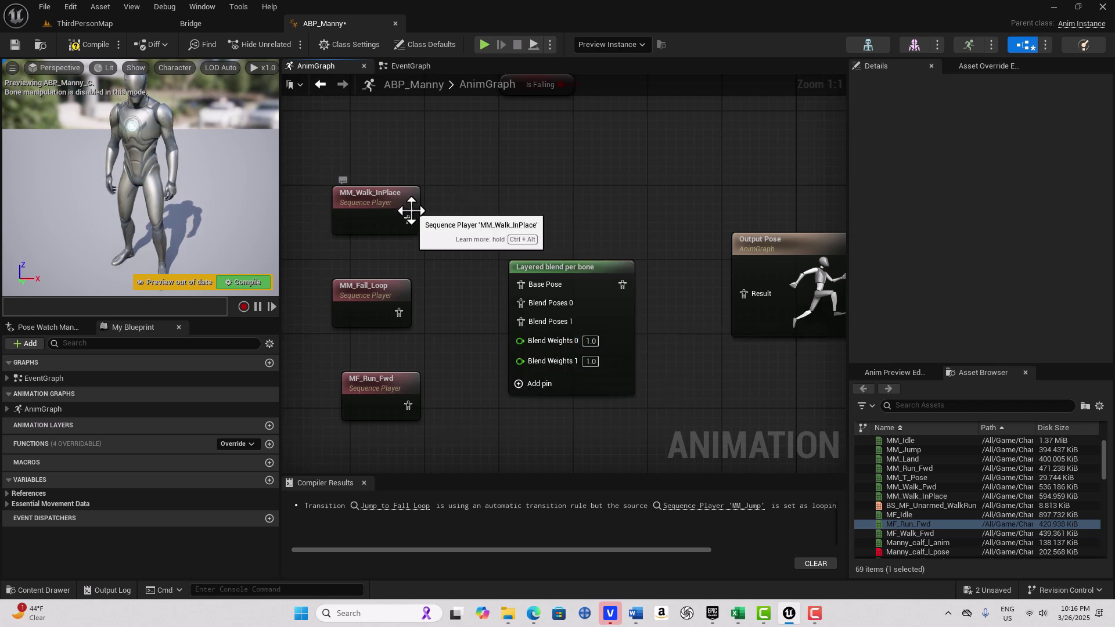
# - Connect MM_Walk_InPlace to Base Pose, MM_Fall_Loop to Blend Poses 0, MF_Run_Fwd to Blend Poses 1, and the blend's output to Output Pose
pyautogui.moveTo(402, 219); pyautogui.dragTo(519, 284)
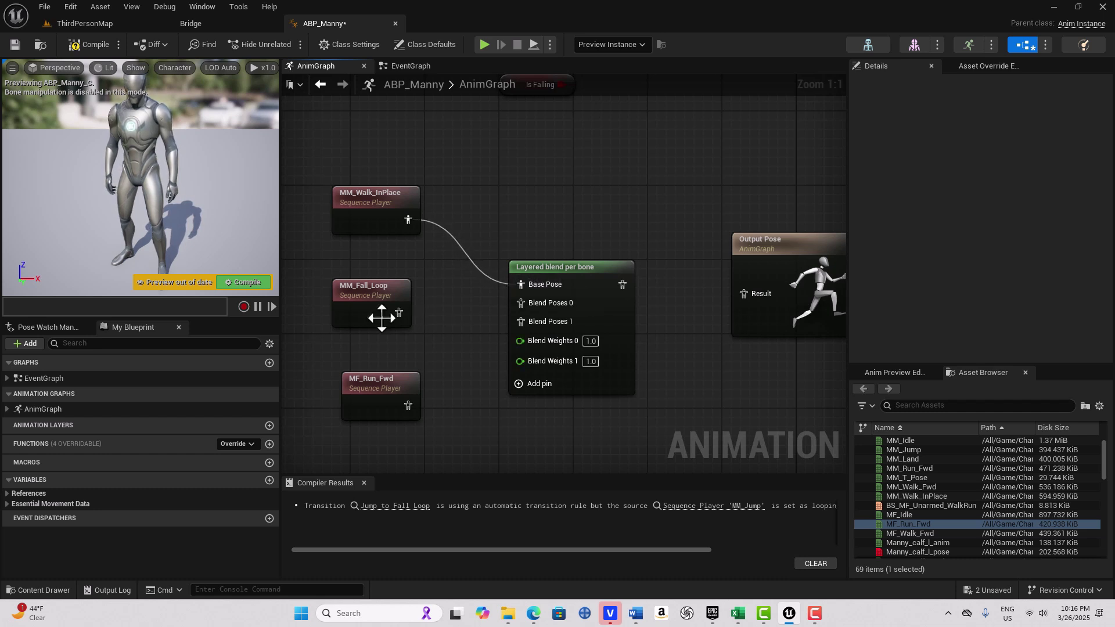
pyautogui.moveTo(398, 314); pyautogui.dragTo(522, 304)
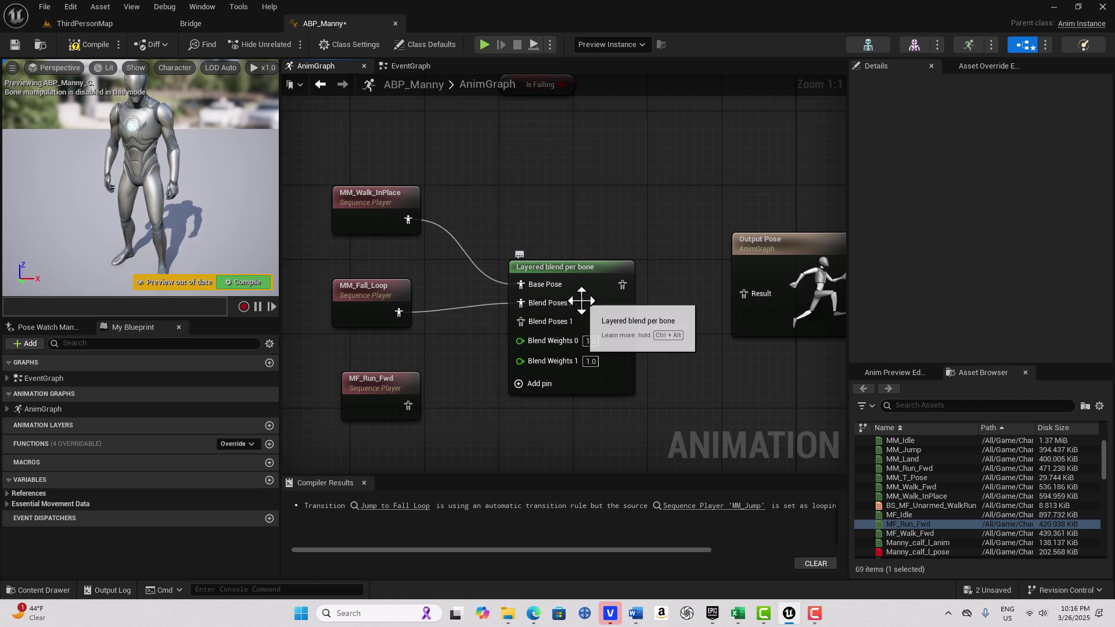
pyautogui.moveTo(408, 405); pyautogui.dragTo(520, 323)
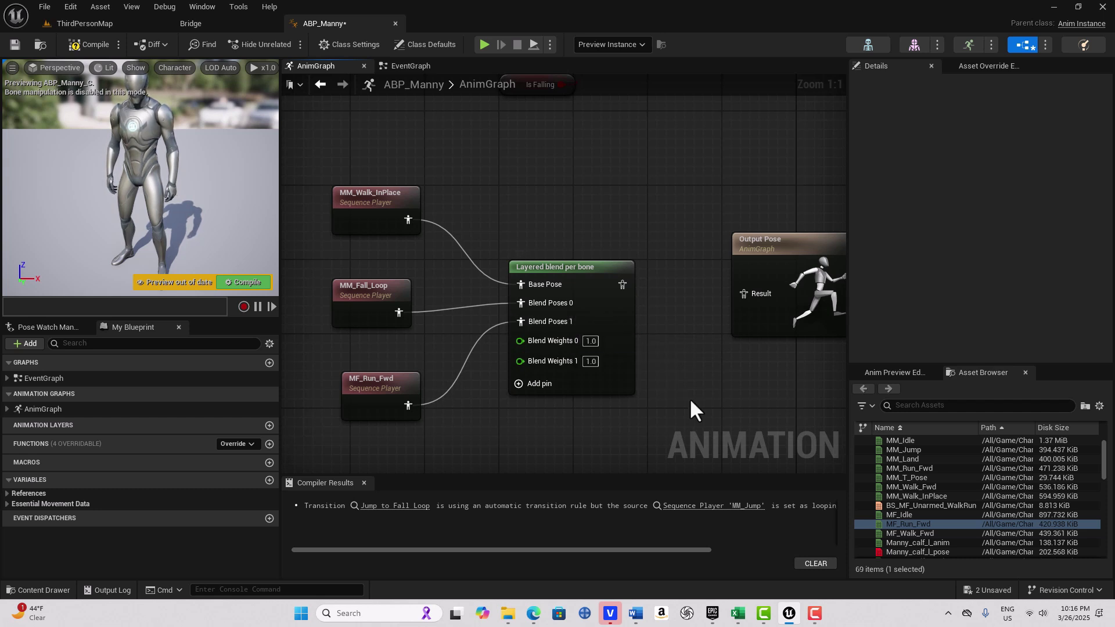
pyautogui.moveTo(623, 284); pyautogui.dragTo(743, 294)
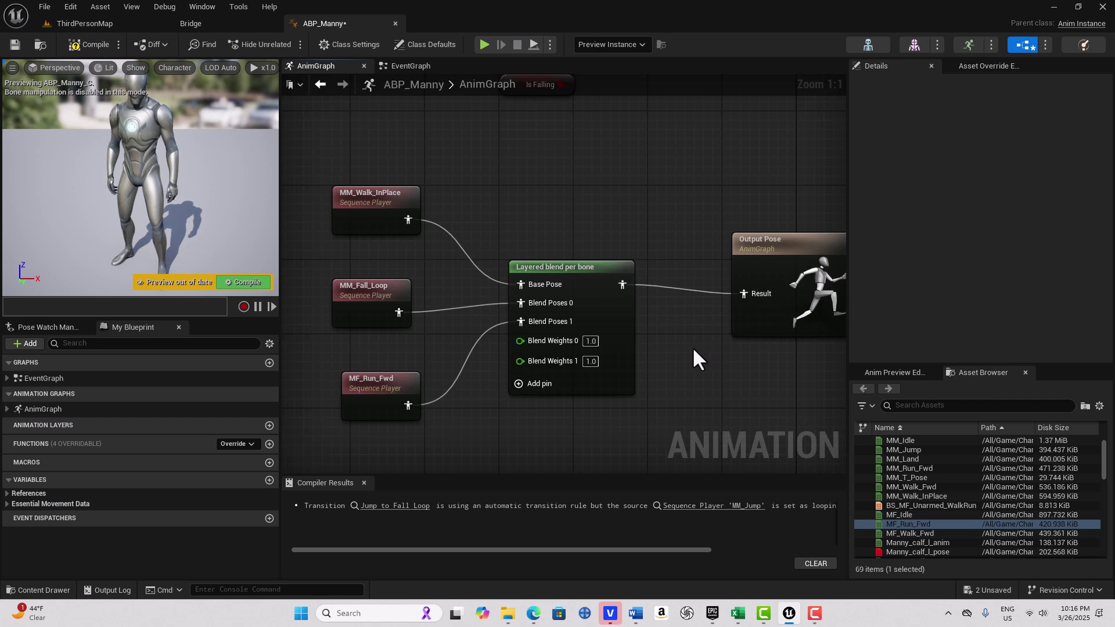
# - Add two branch filters to Index 0 of the Layered blend per bone node's Layer Setup
pyautogui.click(597, 311)
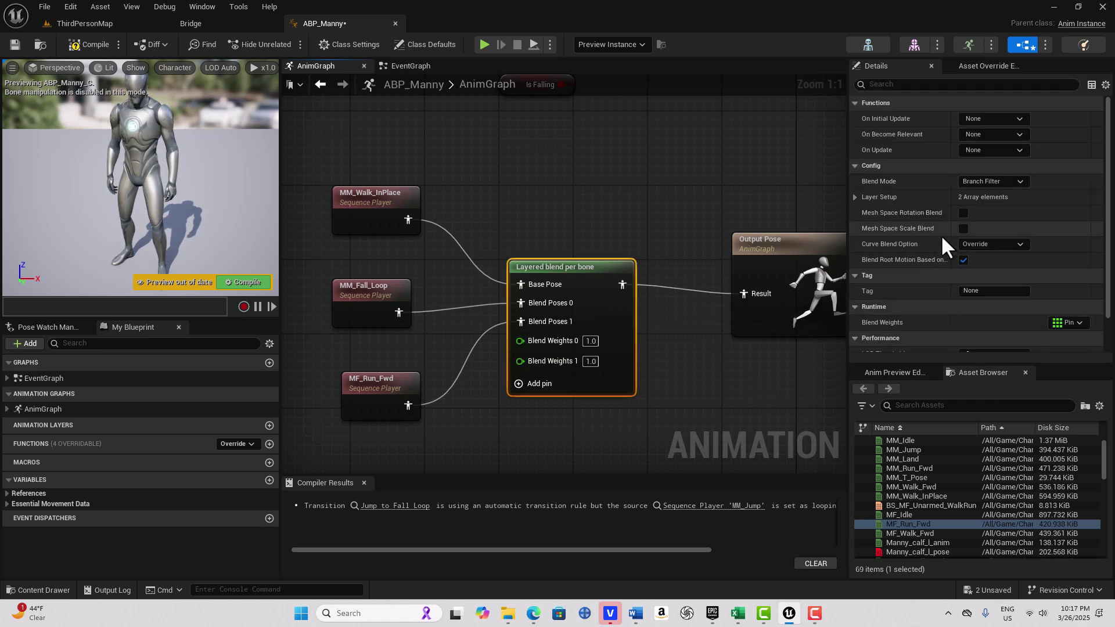
pyautogui.click(855, 197)
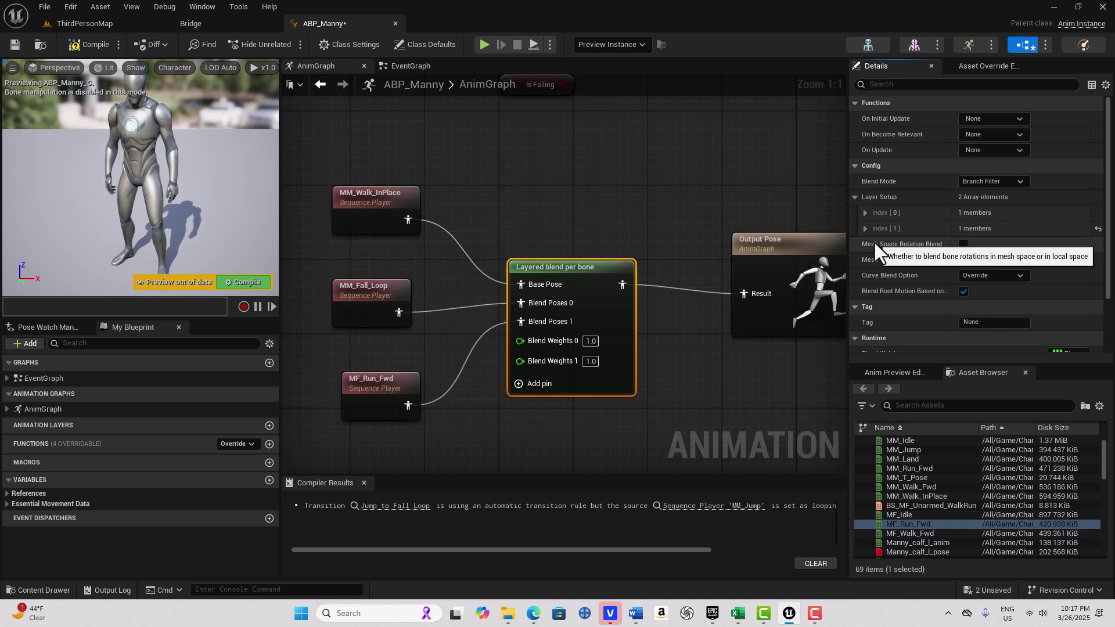
pyautogui.click(864, 213)
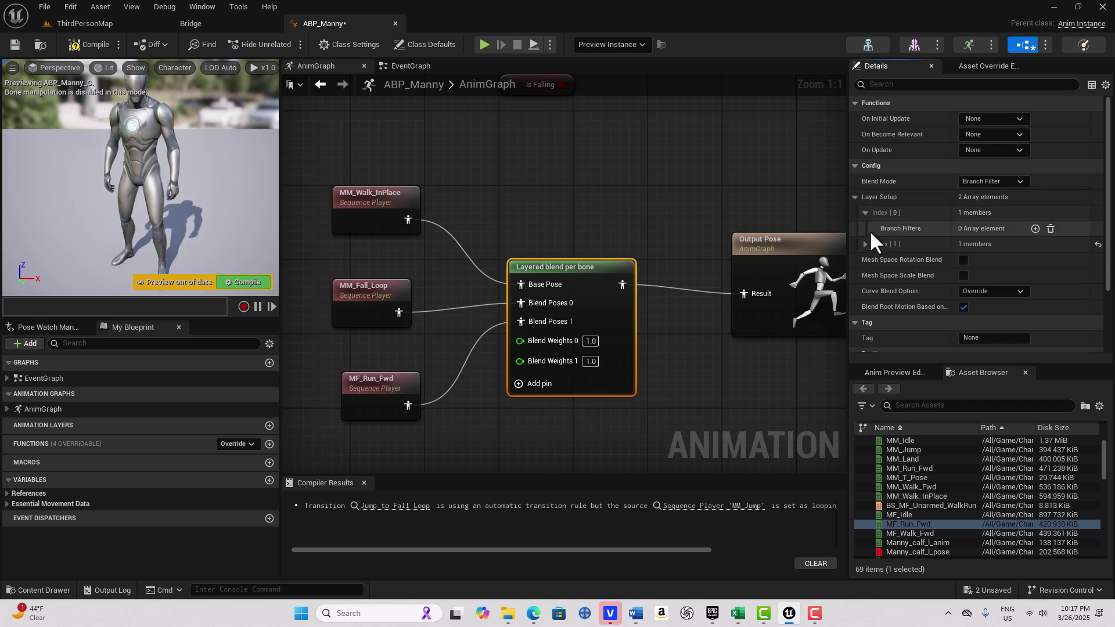
pyautogui.click(1035, 228)
pyautogui.click(1034, 229)
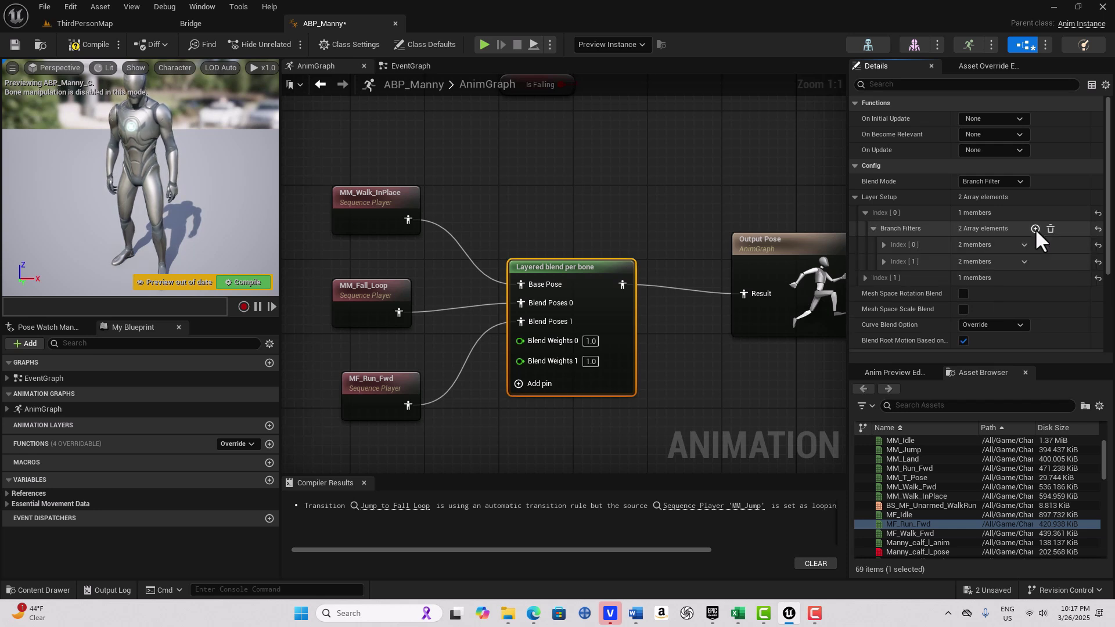
# - Set the Bone Name of the first branch filter under Layer Setup Index 0 to clavicle_r
pyautogui.click(884, 245)
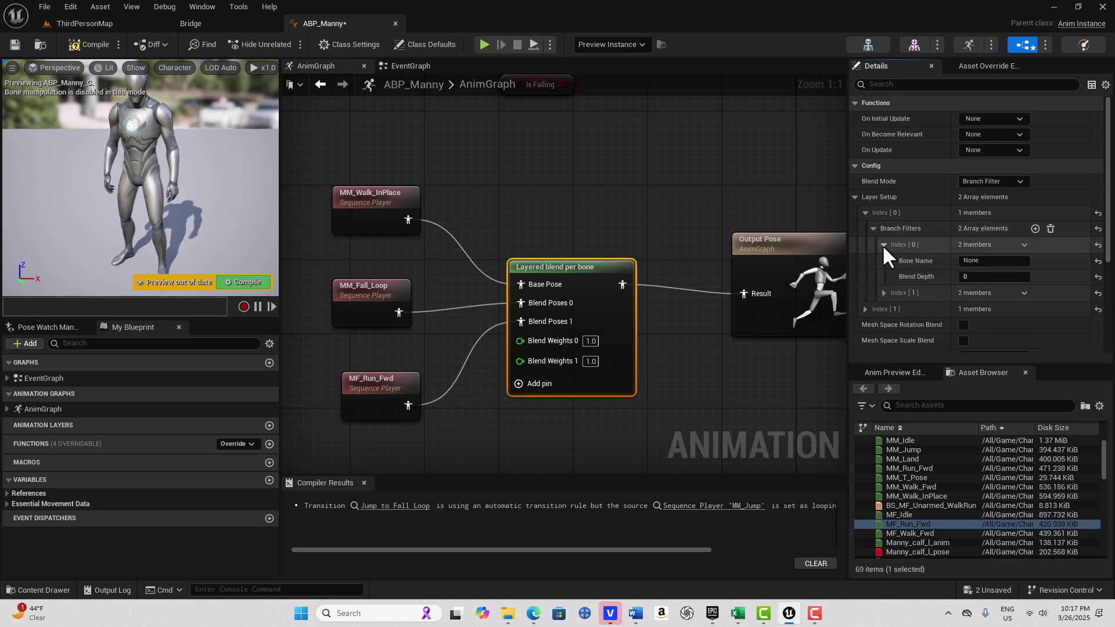
pyautogui.click(993, 266)
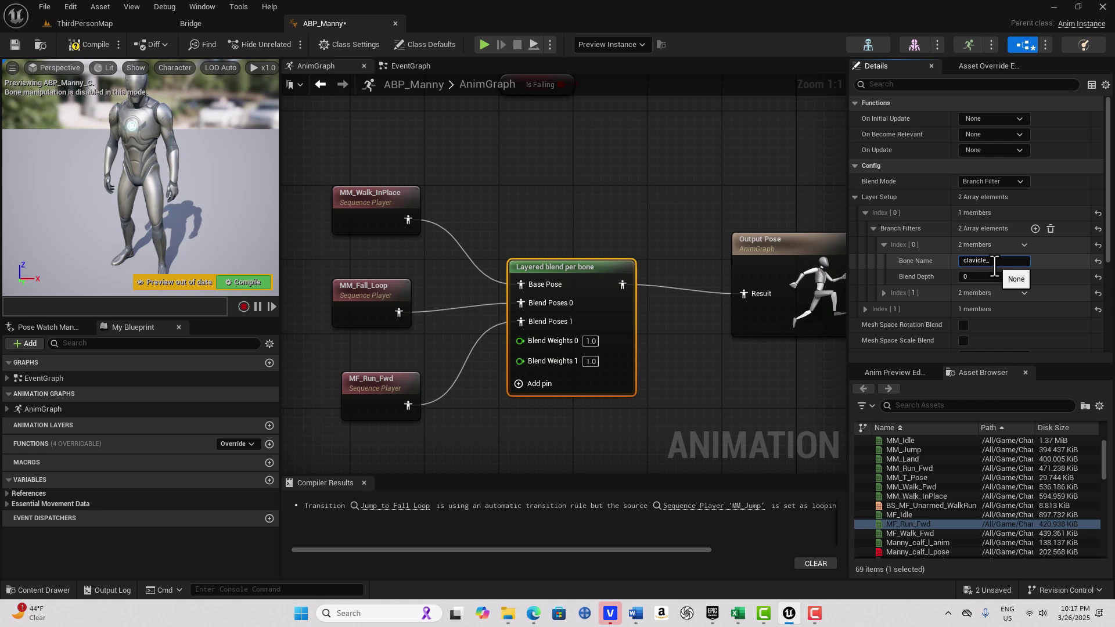
pyautogui.press('Return')
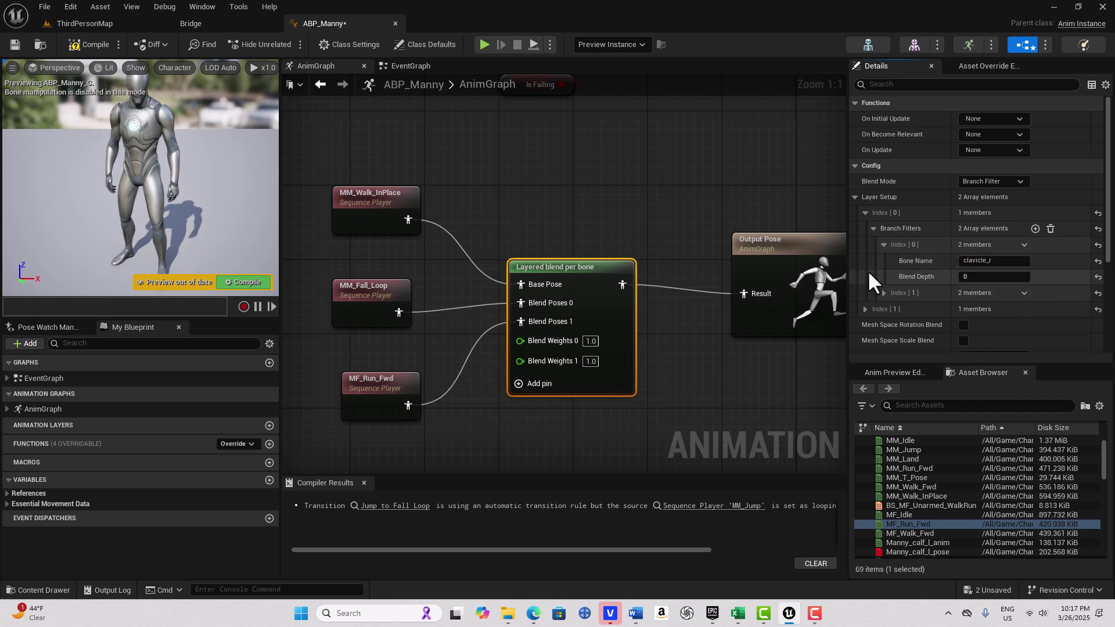
# - Set the second branch filter's Bone Name under Layer Setup Index 0 to clavicle_l, and compile the blueprint with the preview paused
pyautogui.click(882, 293)
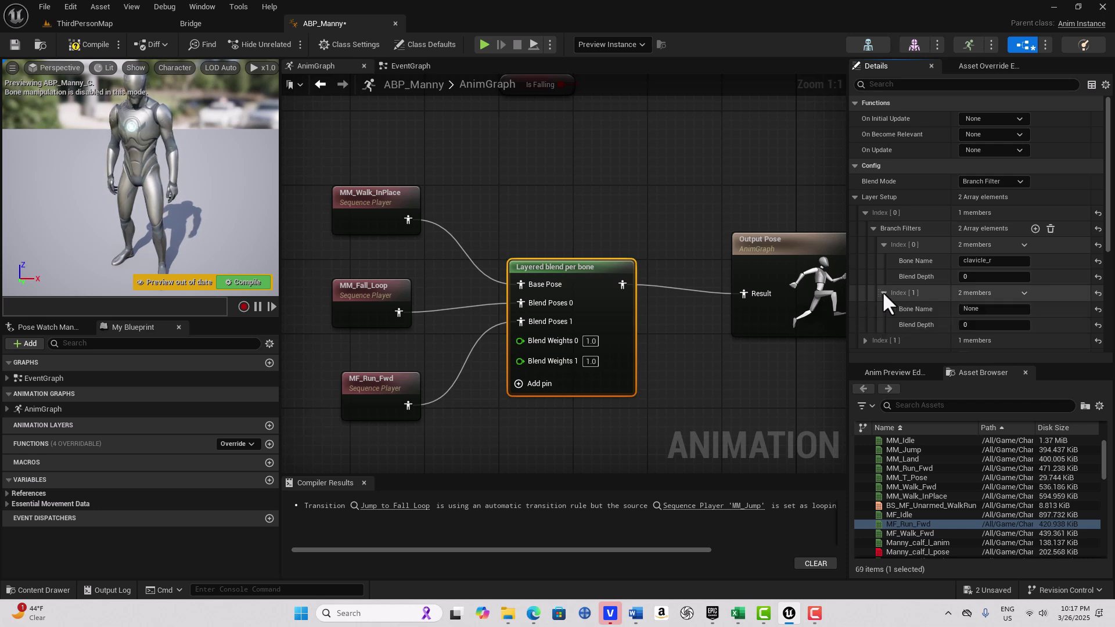
pyautogui.click(1011, 310)
pyautogui.doubleClick(1020, 309)
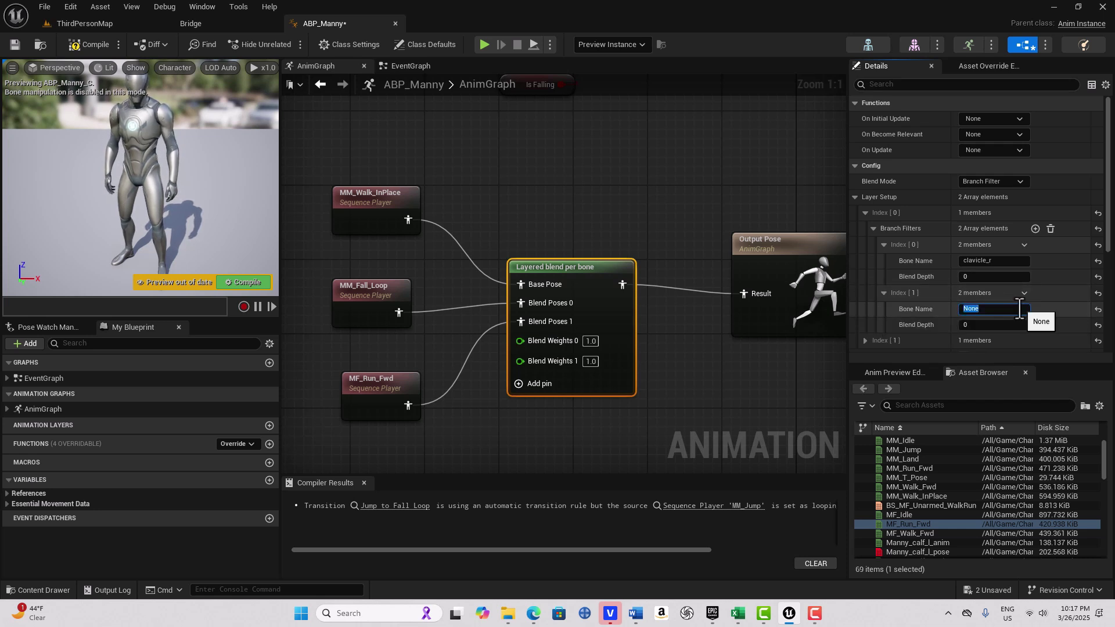
pyautogui.write('clac')
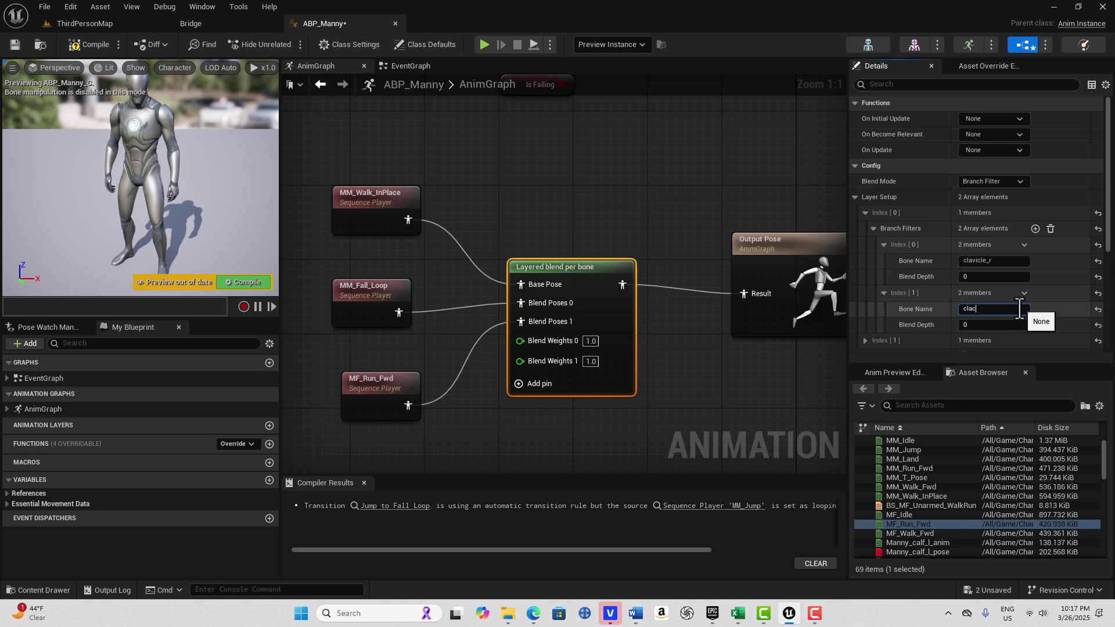
pyautogui.press('BackSpace')
pyautogui.write('v')
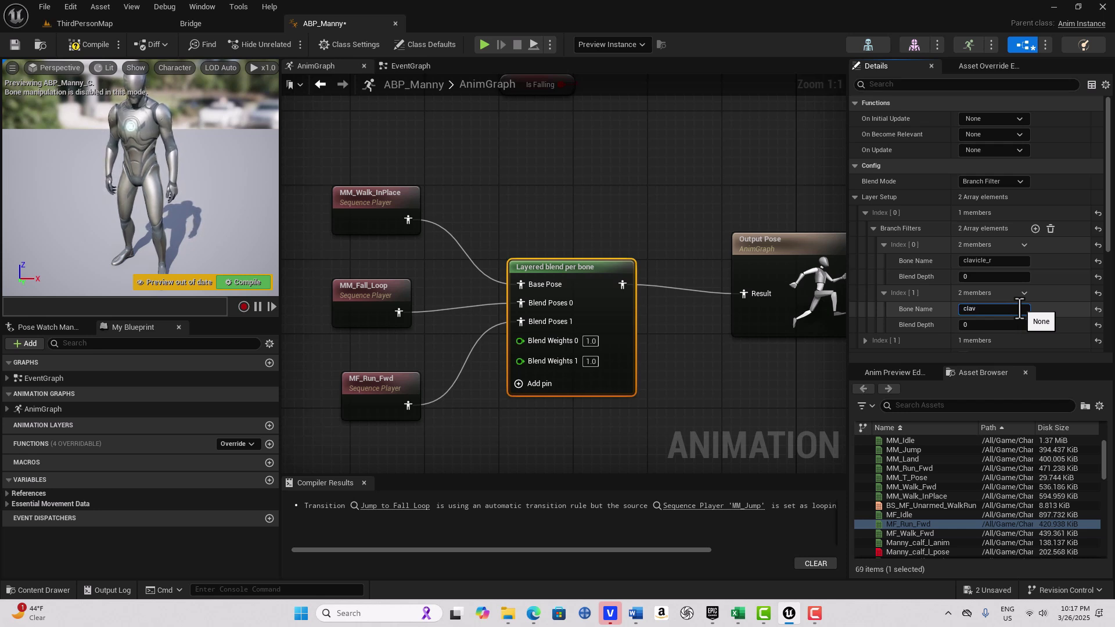
pyautogui.write('icle_l')
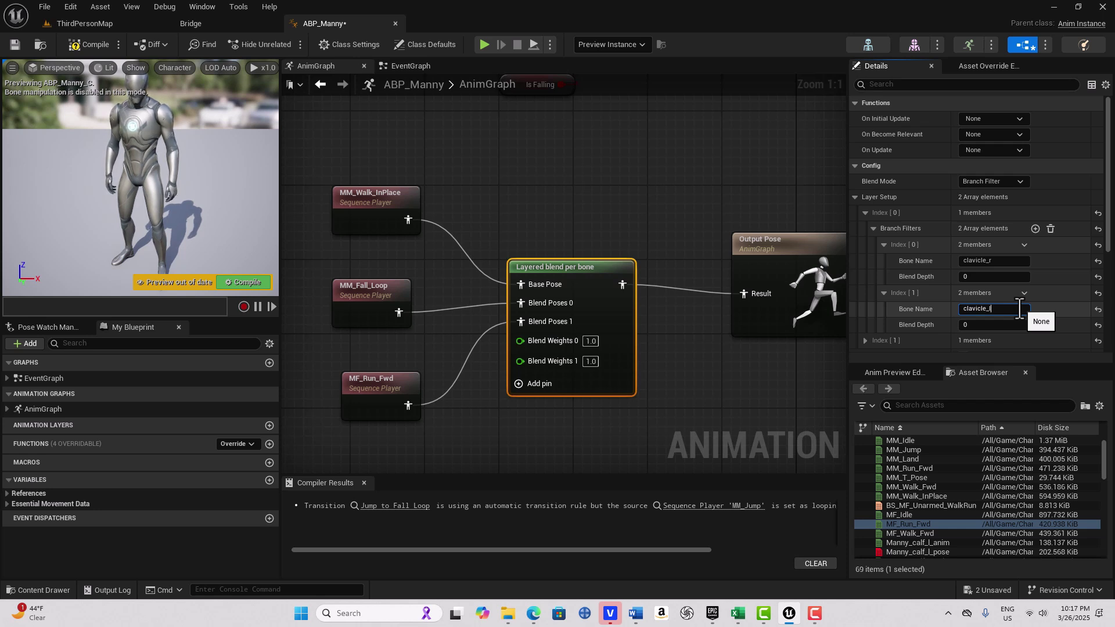
pyautogui.press('Return')
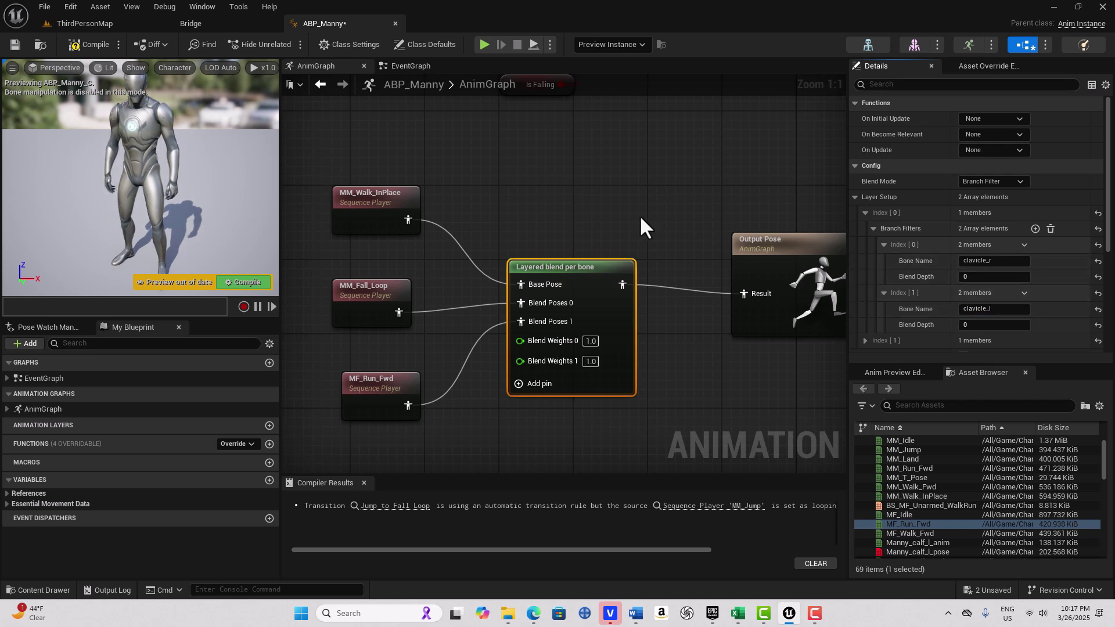
pyautogui.click(88, 51)
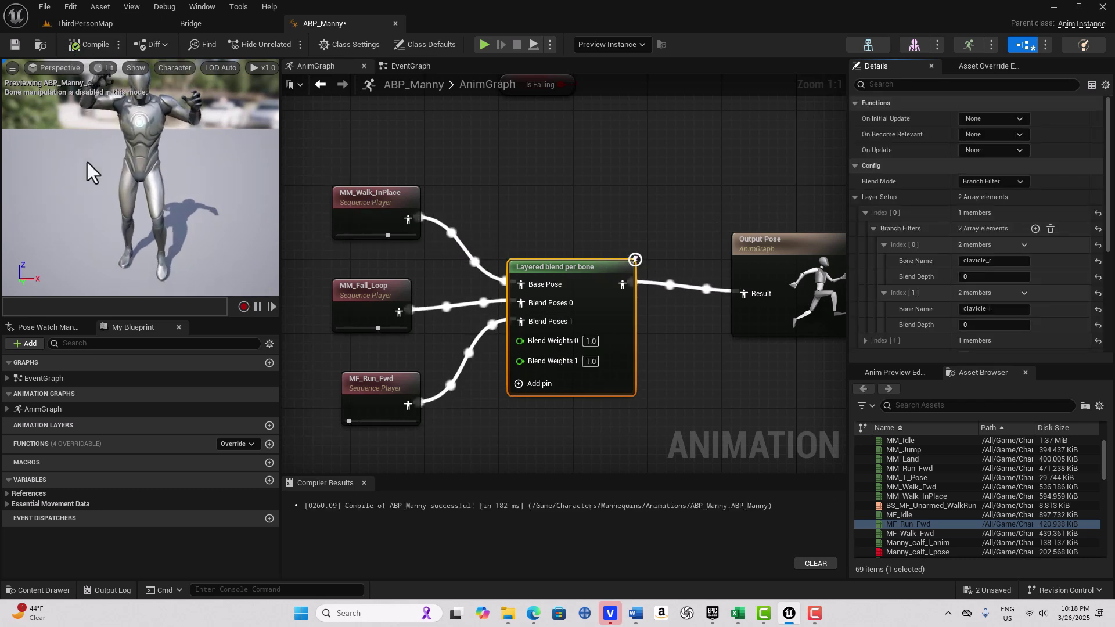
pyautogui.click(260, 305)
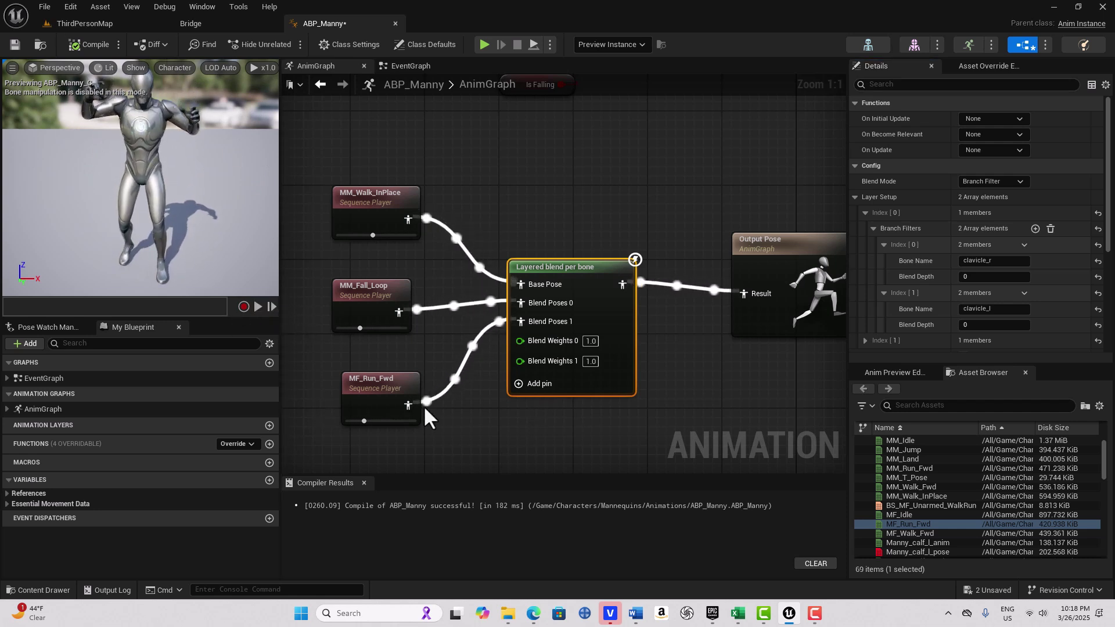
# - Add a branch filter to Index 1 of the Layer Setup and set its Bone Name to neck_01
pyautogui.scroll(-3, 888, 289)
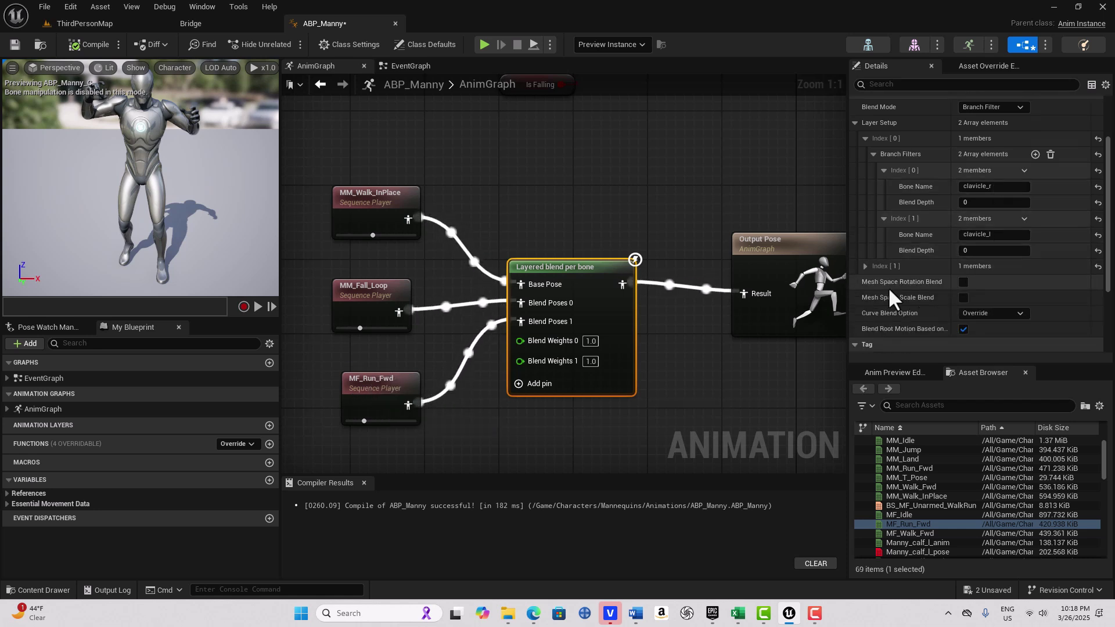
pyautogui.click(864, 266)
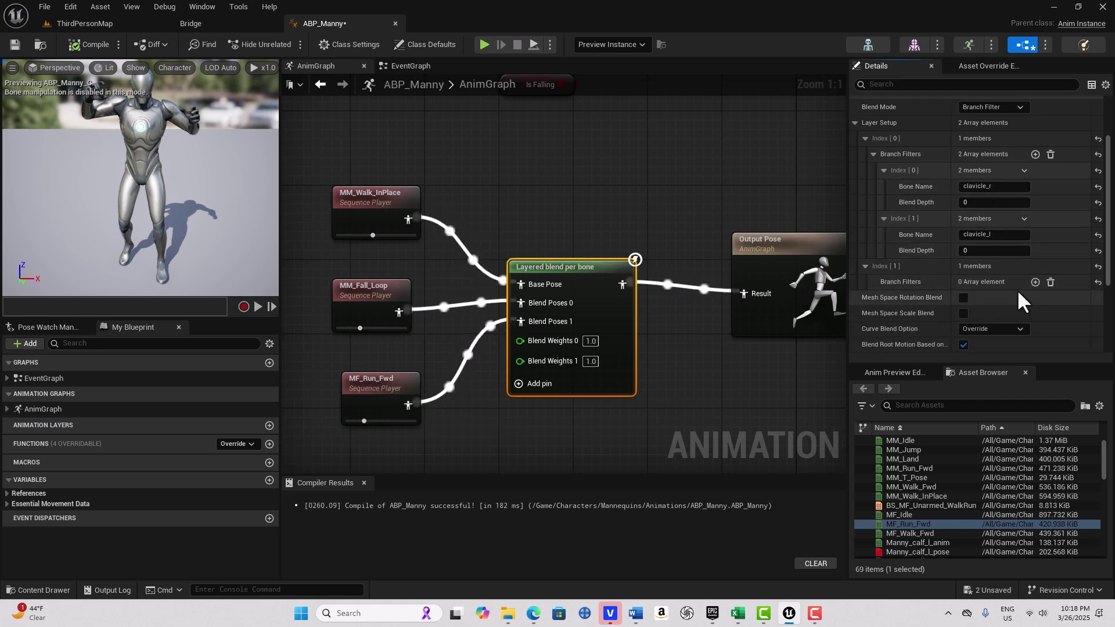
pyautogui.click(883, 298)
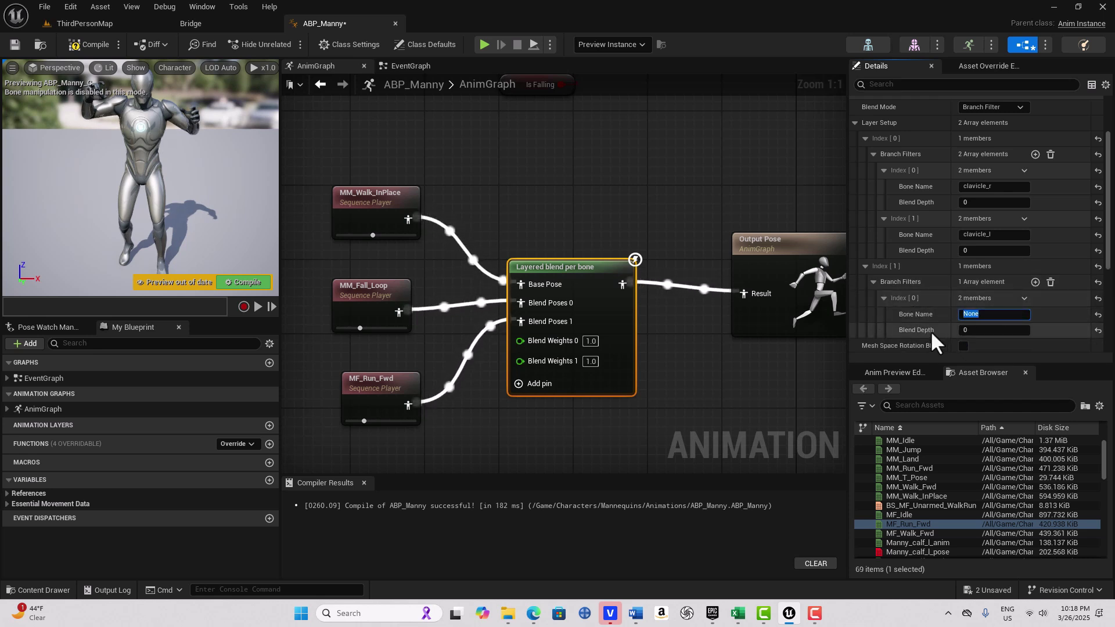
pyautogui.write('nec')
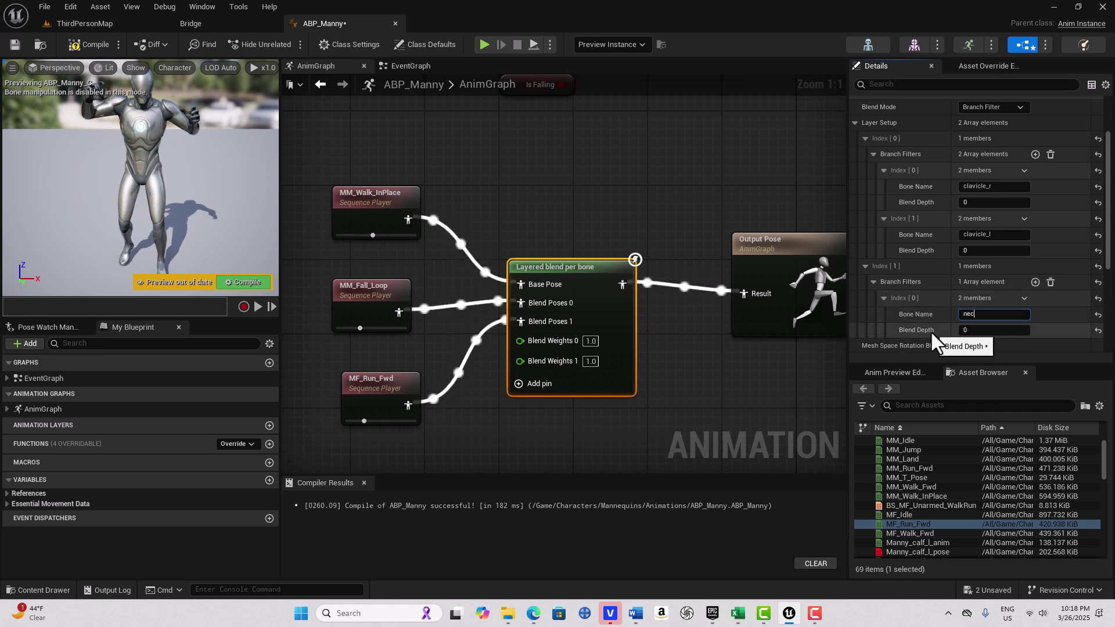
pyautogui.write('k')
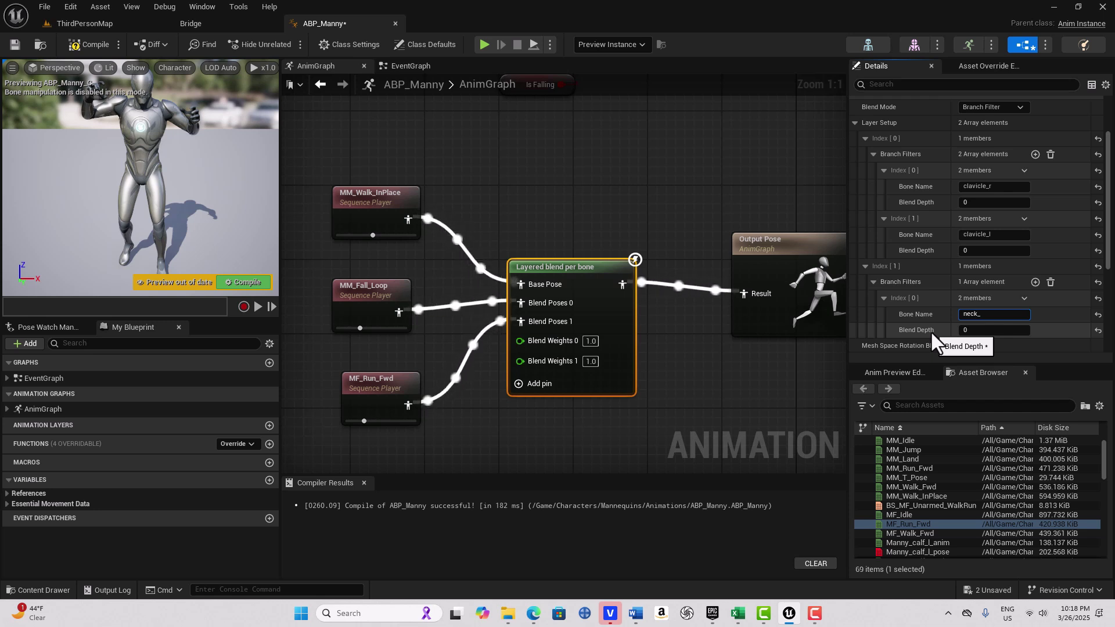
pyautogui.write('_01')
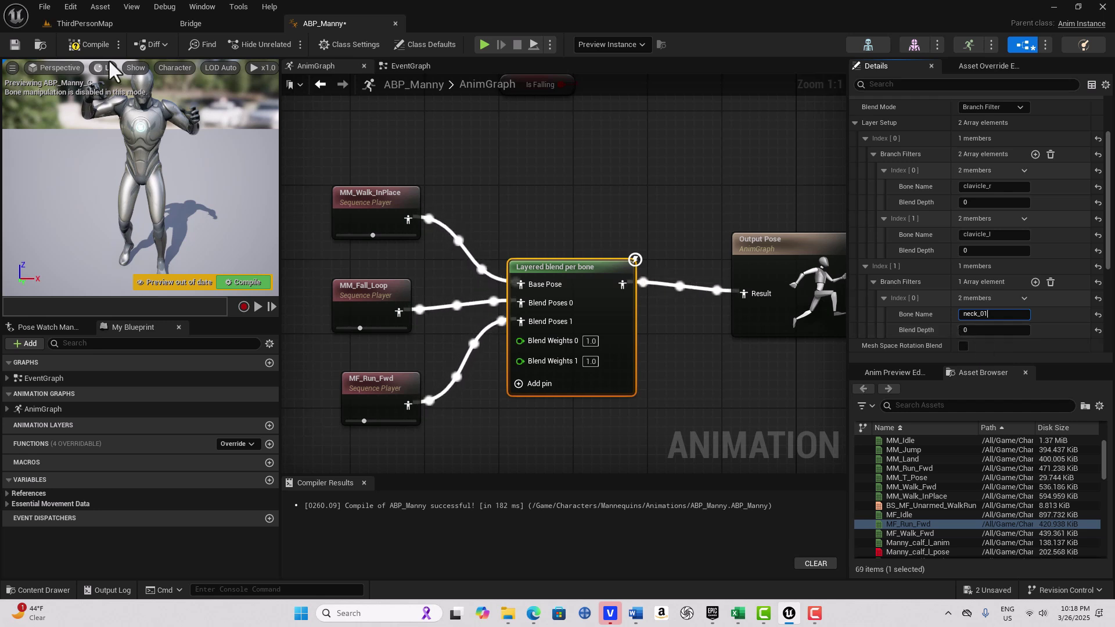
# - Compile ABP_Manny and play the blended animation in the preview viewport, pausing it after viewing
pyautogui.click(75, 45)
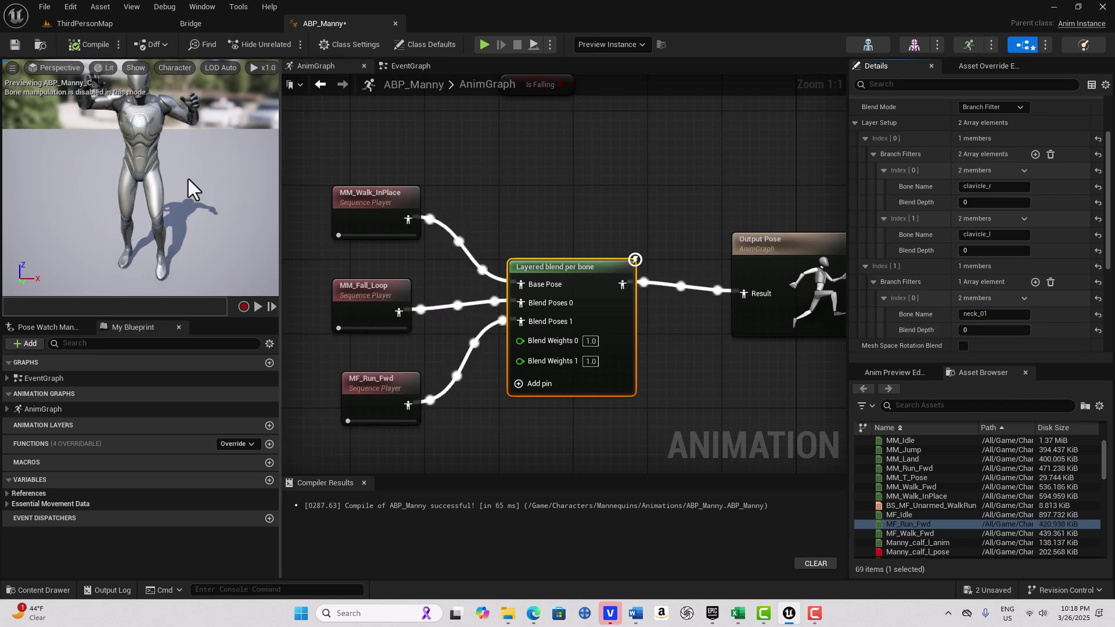
pyautogui.click(257, 306)
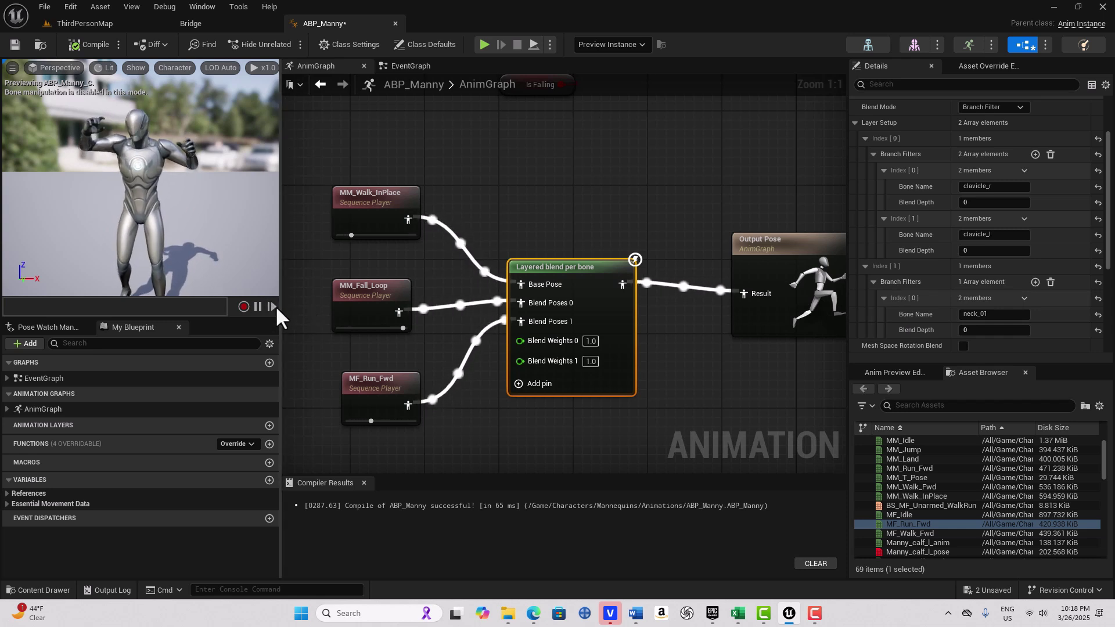
pyautogui.click(257, 307)
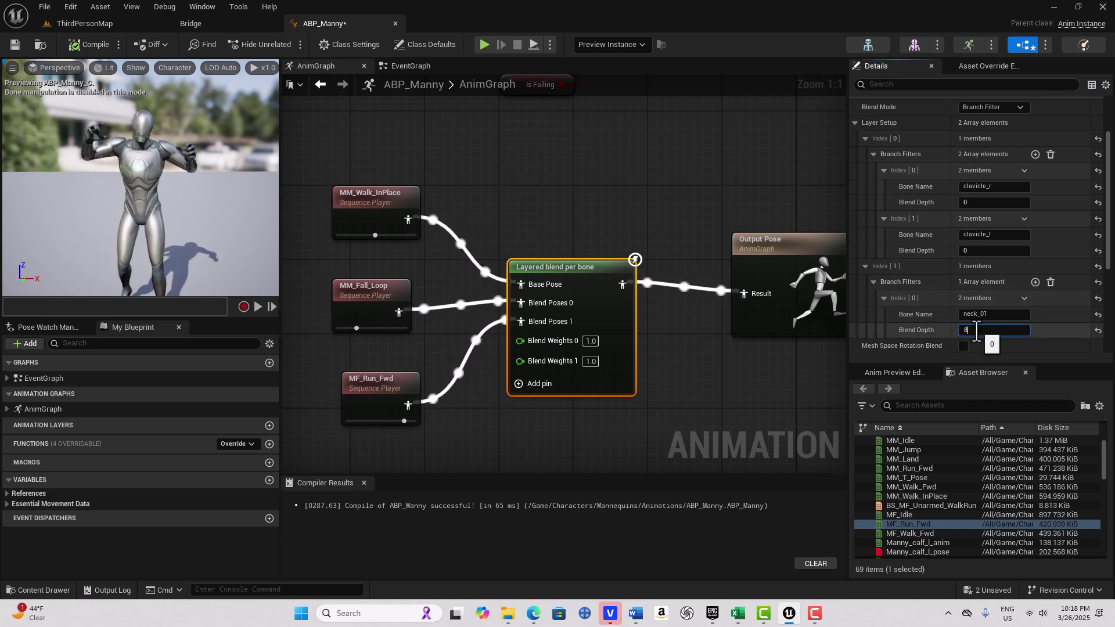
# - Set the neck_01 branch filter's Blend Depth to 8 and preview the compiled blend
pyautogui.press('Return')
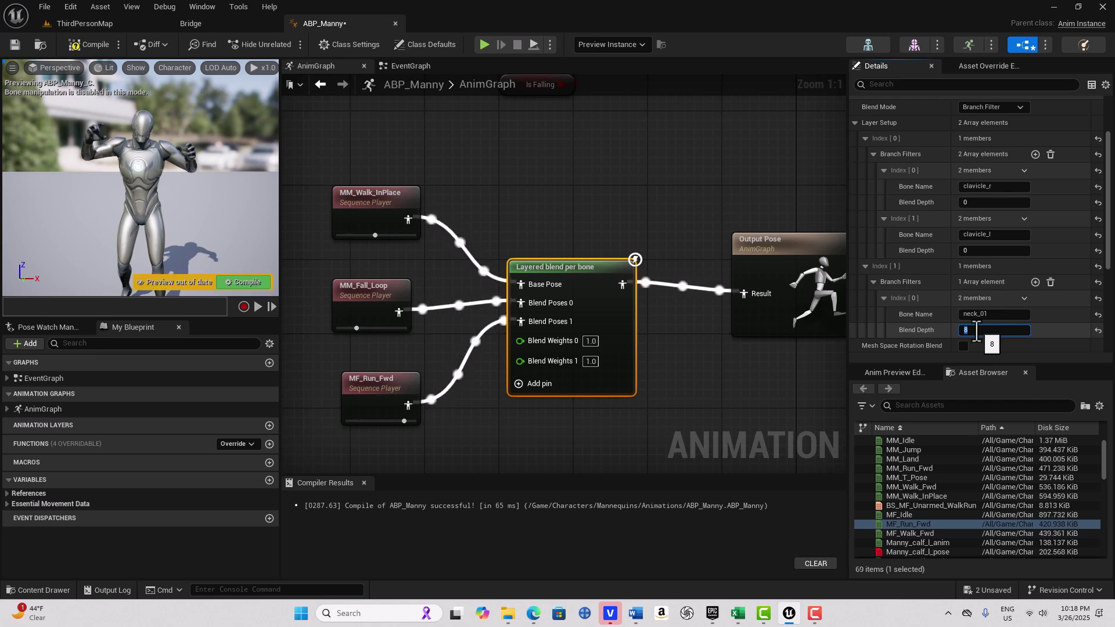
pyautogui.click(82, 44)
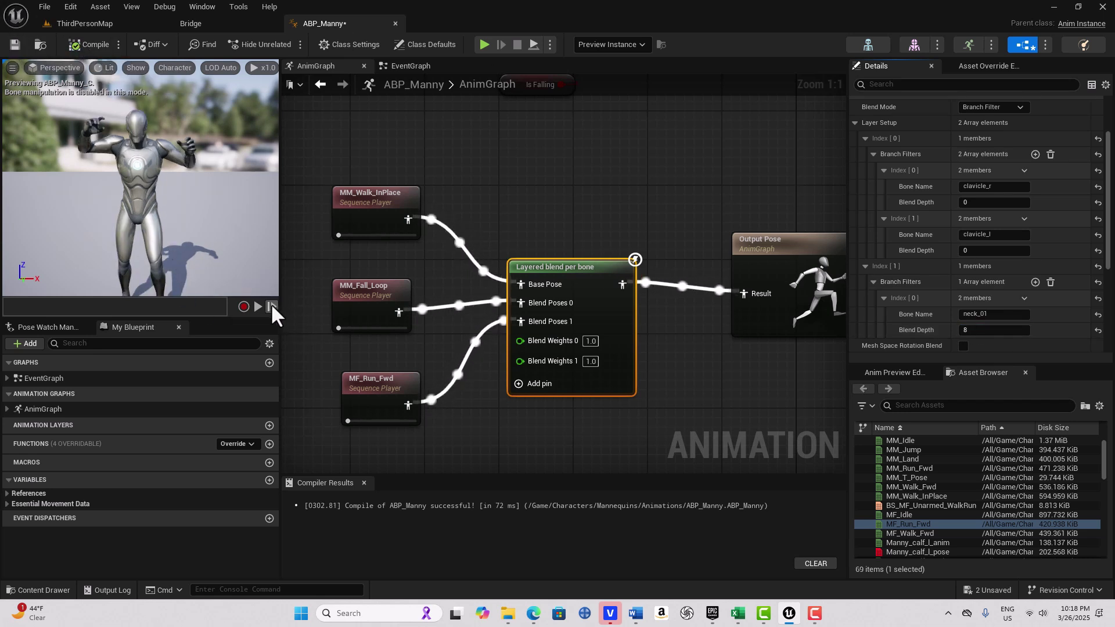
pyautogui.click(257, 307)
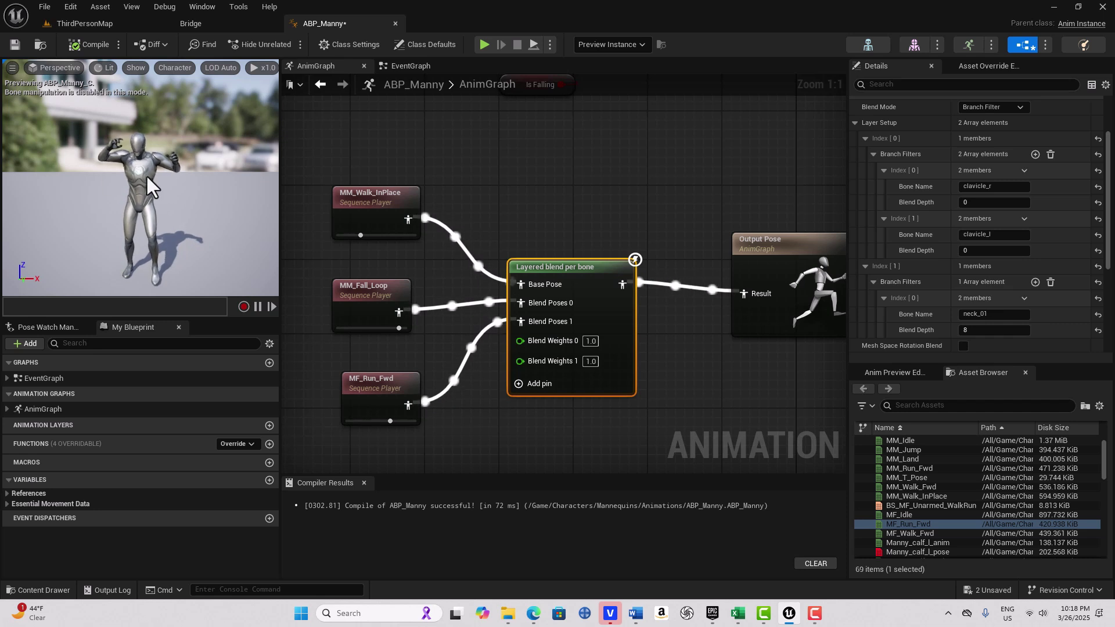
# - Record the previewed blend for about 6 seconds as NewAnimation in the Content folder at 30 fps
pyautogui.click(244, 306)
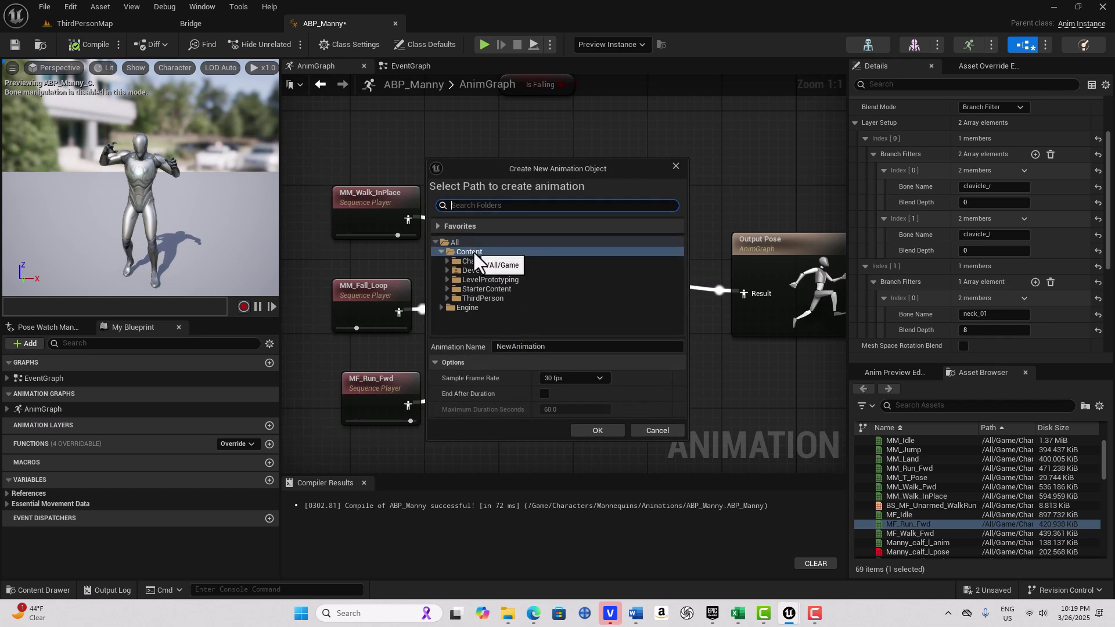
pyautogui.click(590, 430)
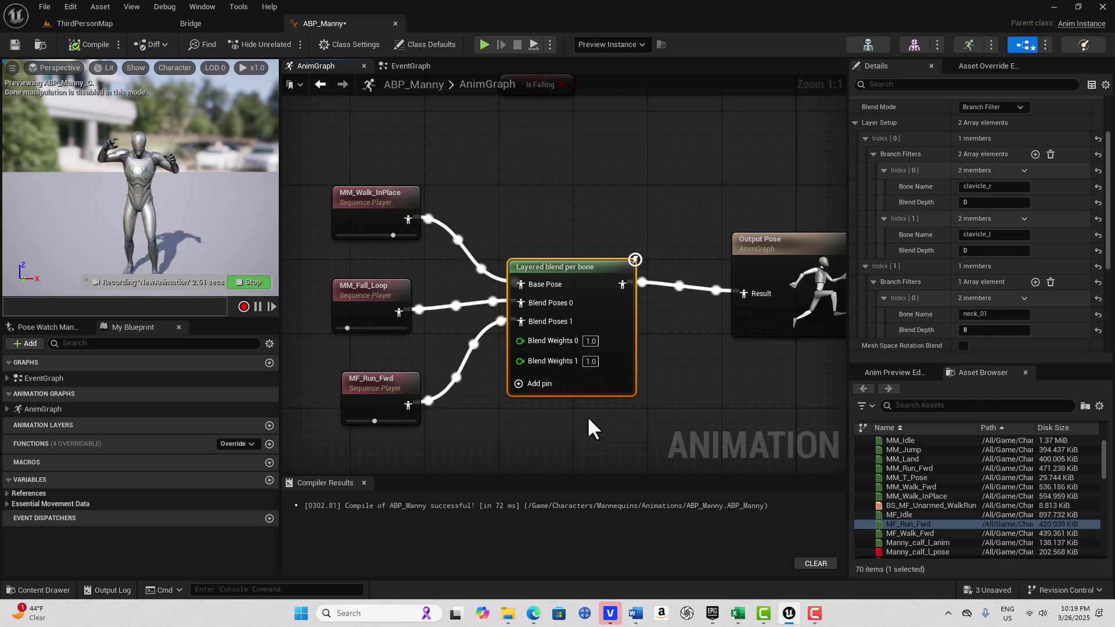
pyautogui.click(253, 282)
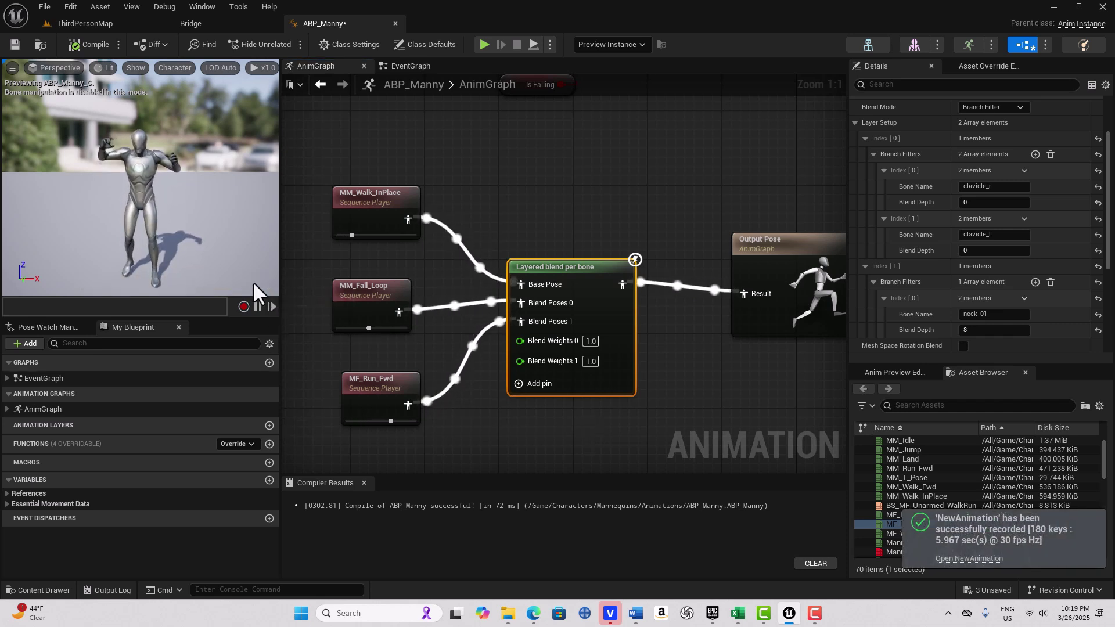
# - Open the recorded NewAnimation sequence from the Content folder of the ThirdPersonMap level's Content Browser
pyautogui.click(88, 20)
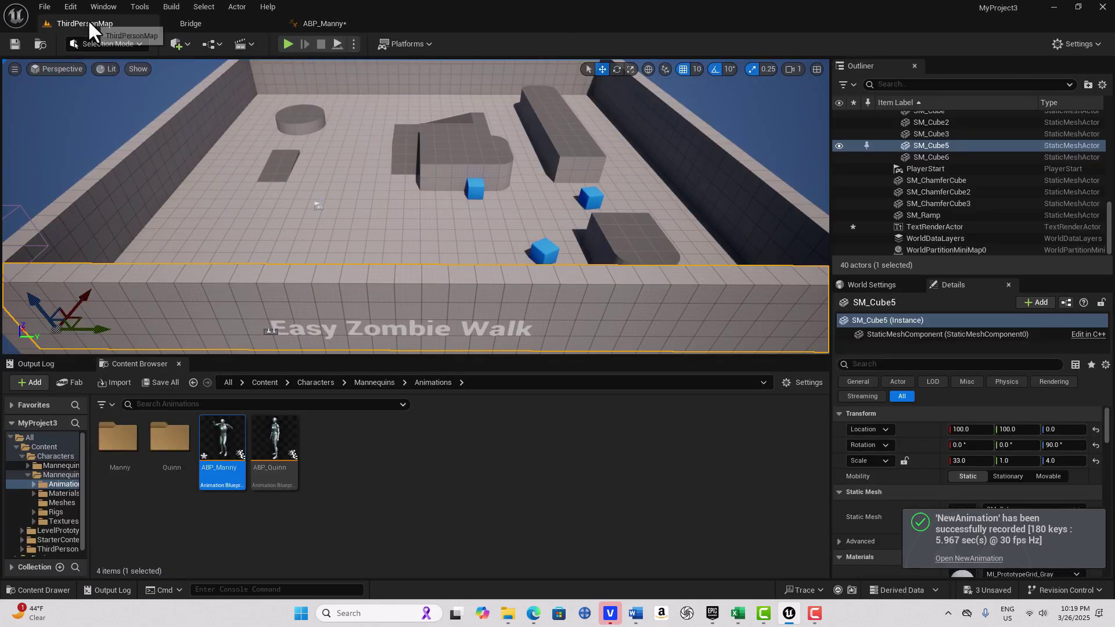
pyautogui.click(51, 448)
pyautogui.moveTo(331, 445)
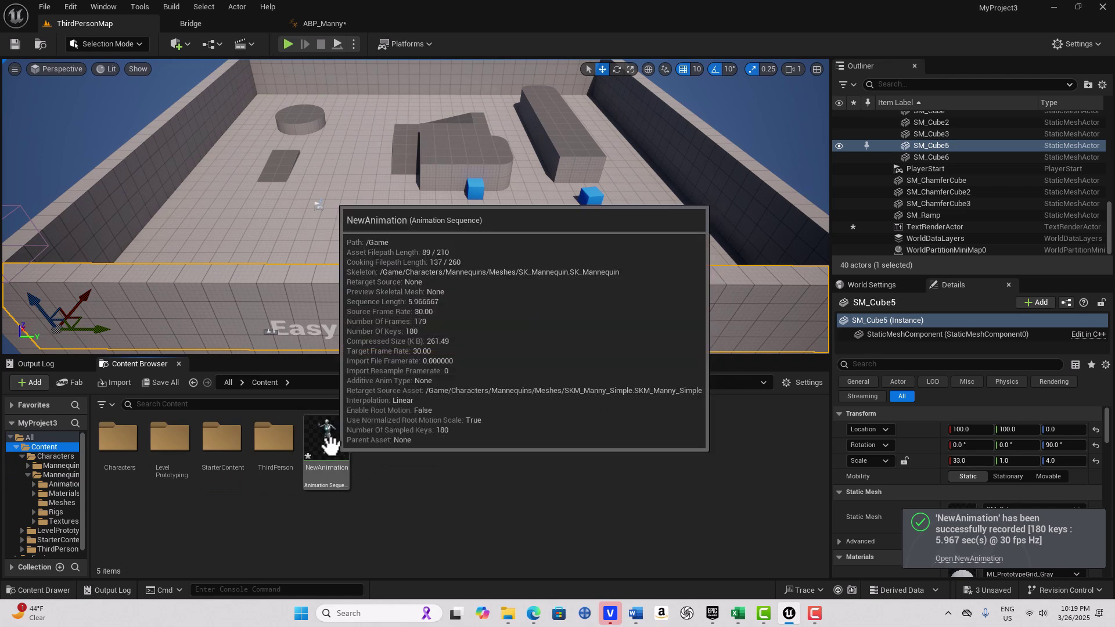
pyautogui.doubleClick(329, 445)
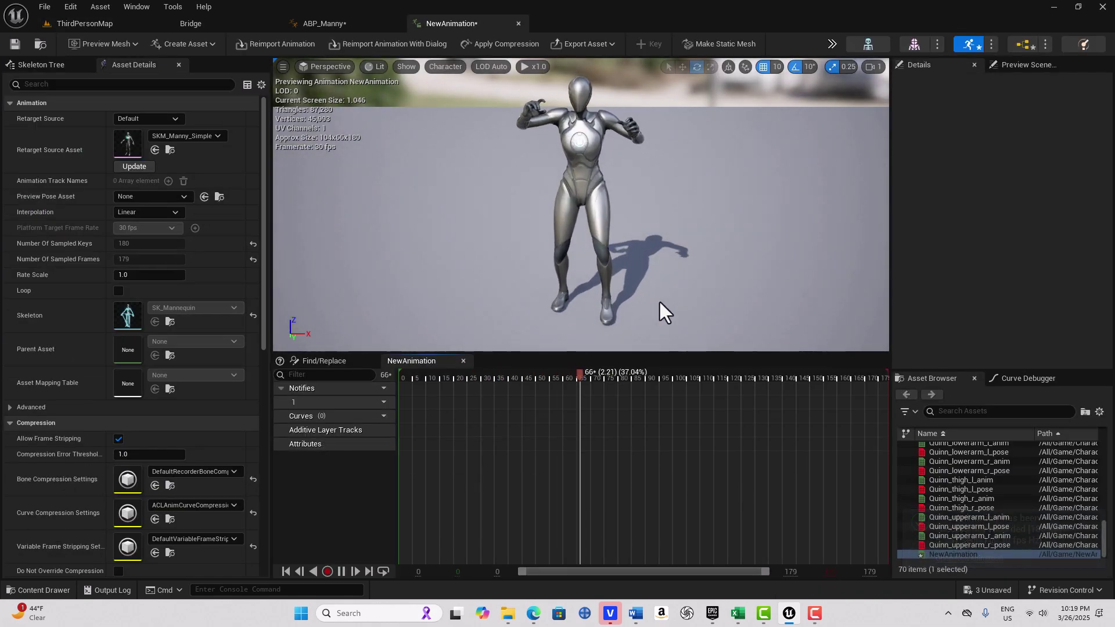
# - Pause NewAnimation at frame 120 and remove everything from frame 121 to frame 180
pyautogui.click(341, 571)
pyautogui.moveTo(755, 373); pyautogui.dragTo(728, 375)
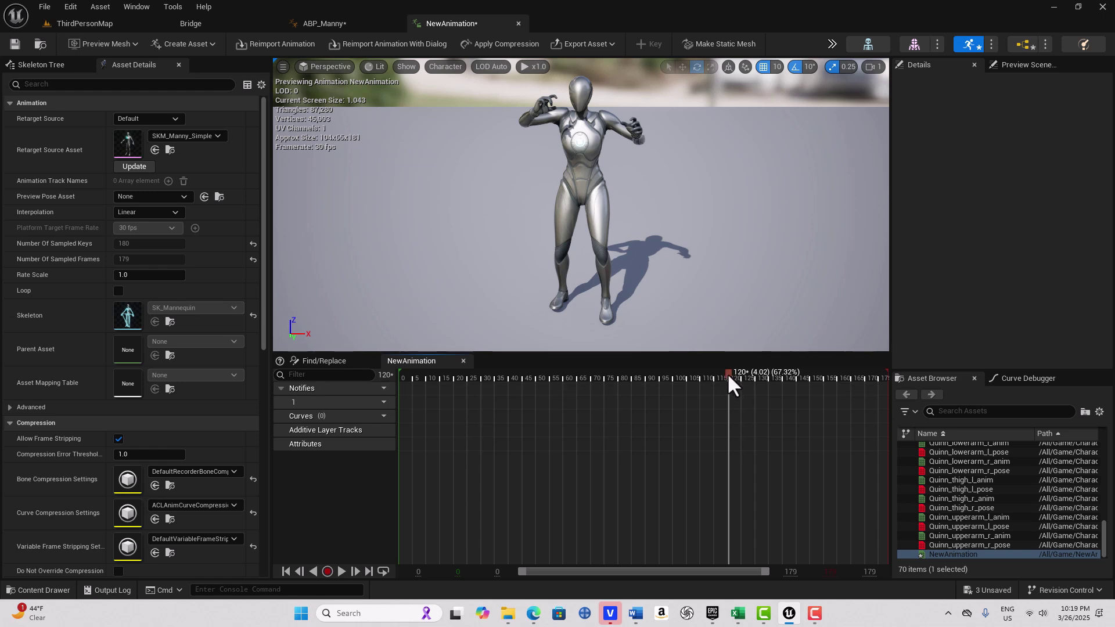
pyautogui.rightClick(729, 375)
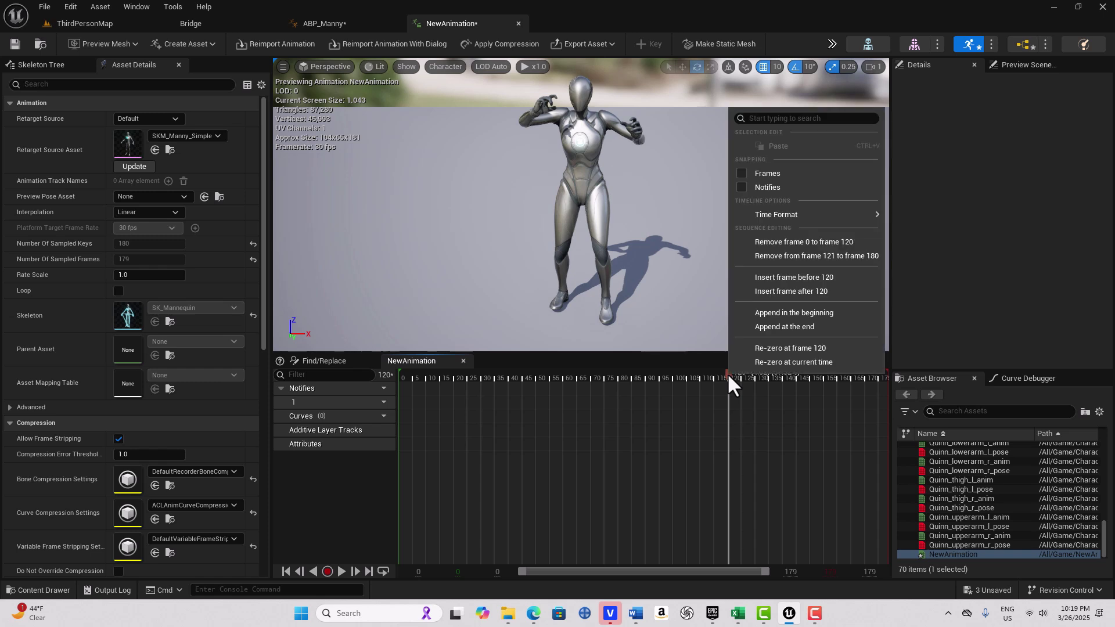
pyautogui.click(803, 255)
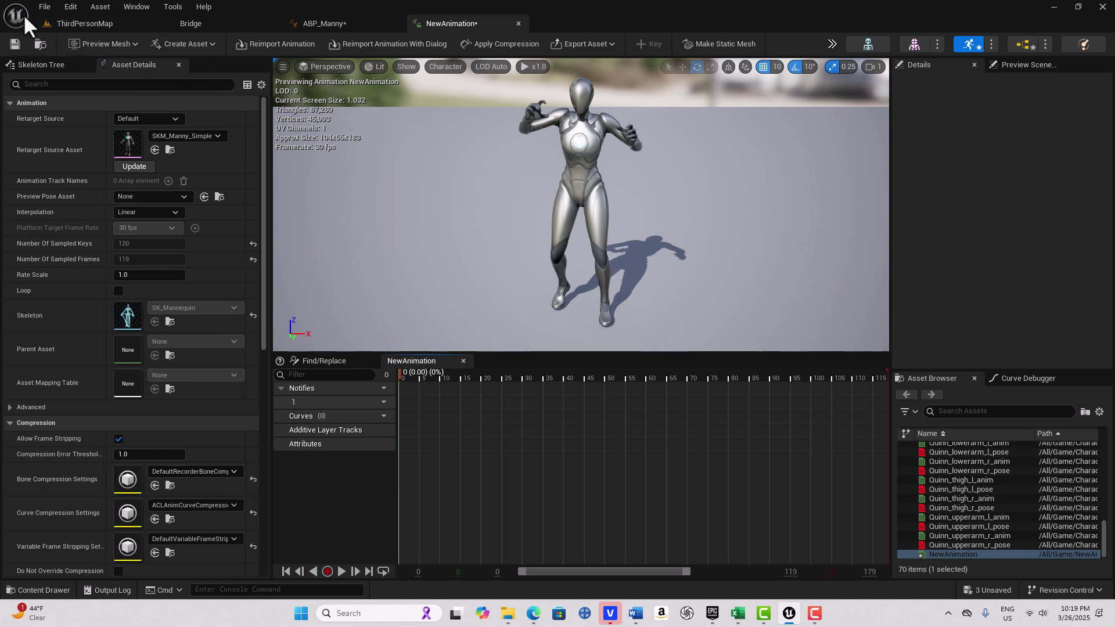
# - Save the trimmed NewAnimation and play it back
pyautogui.click(15, 44)
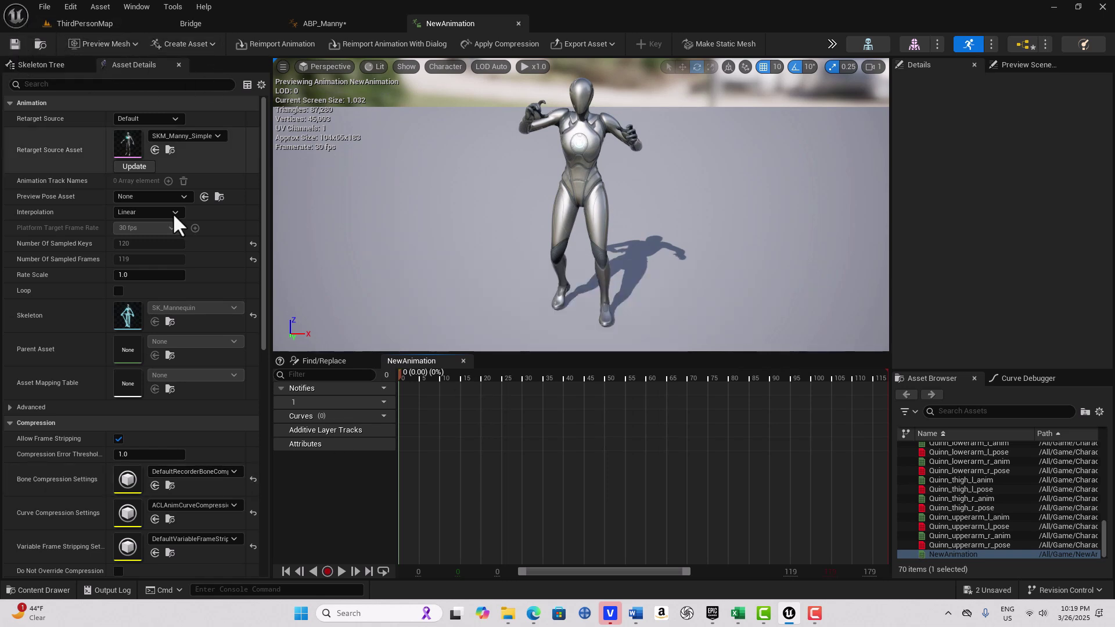
pyautogui.click(341, 571)
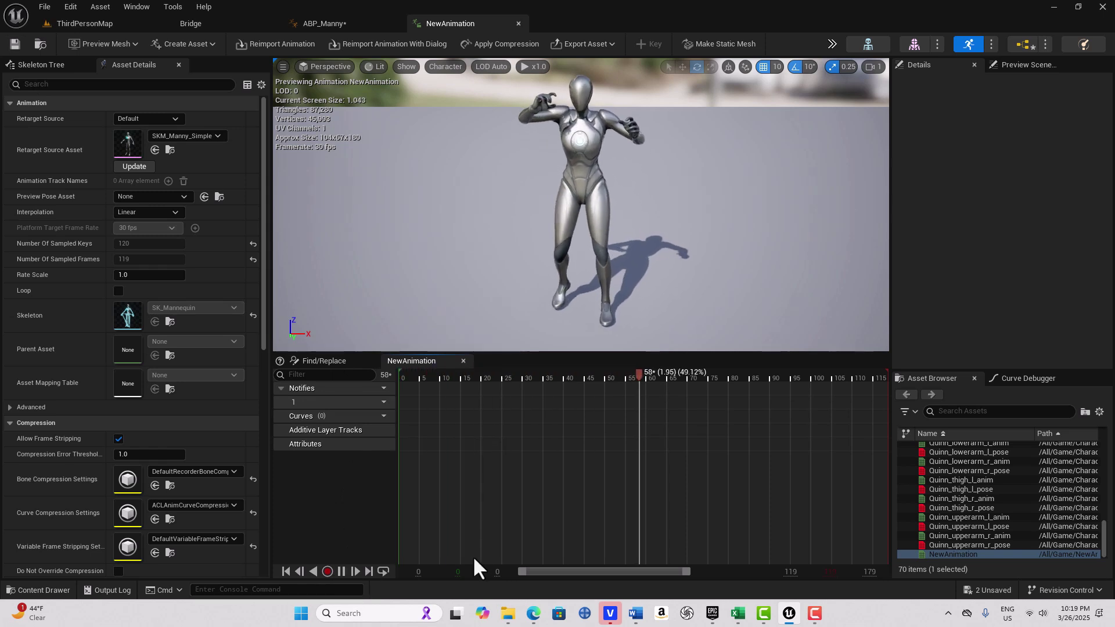